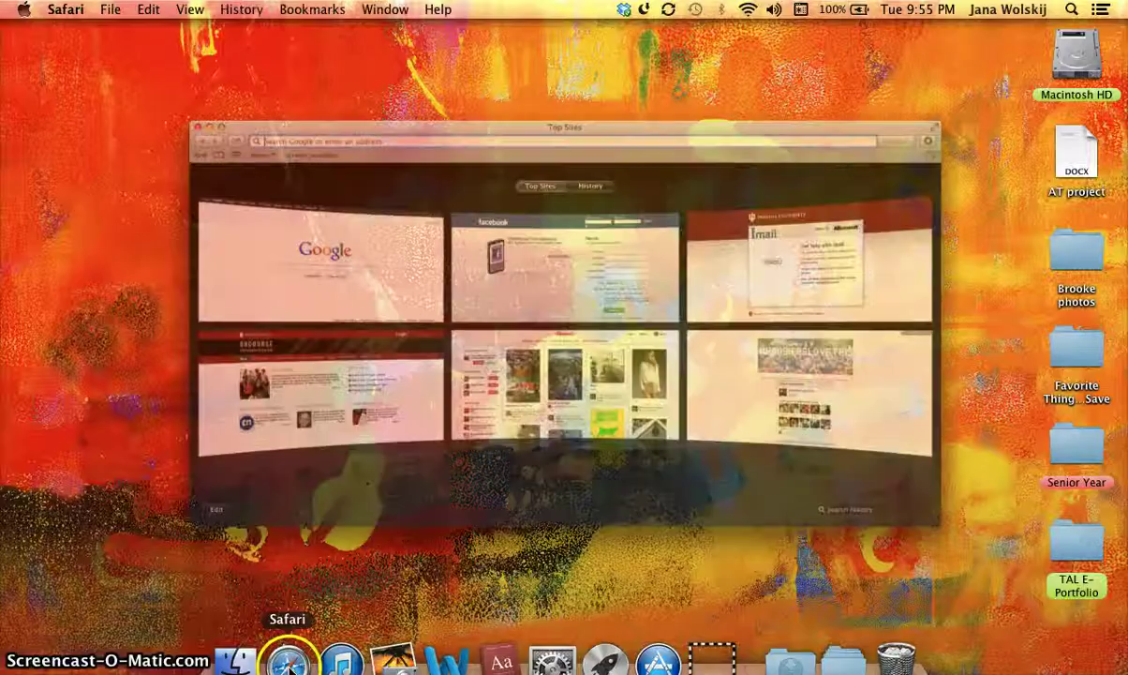
Search Google for "accessibility for mac" and open Apple's Accessibility page from the results.
{"action": "left_click", "coordinate": [222, 272]}
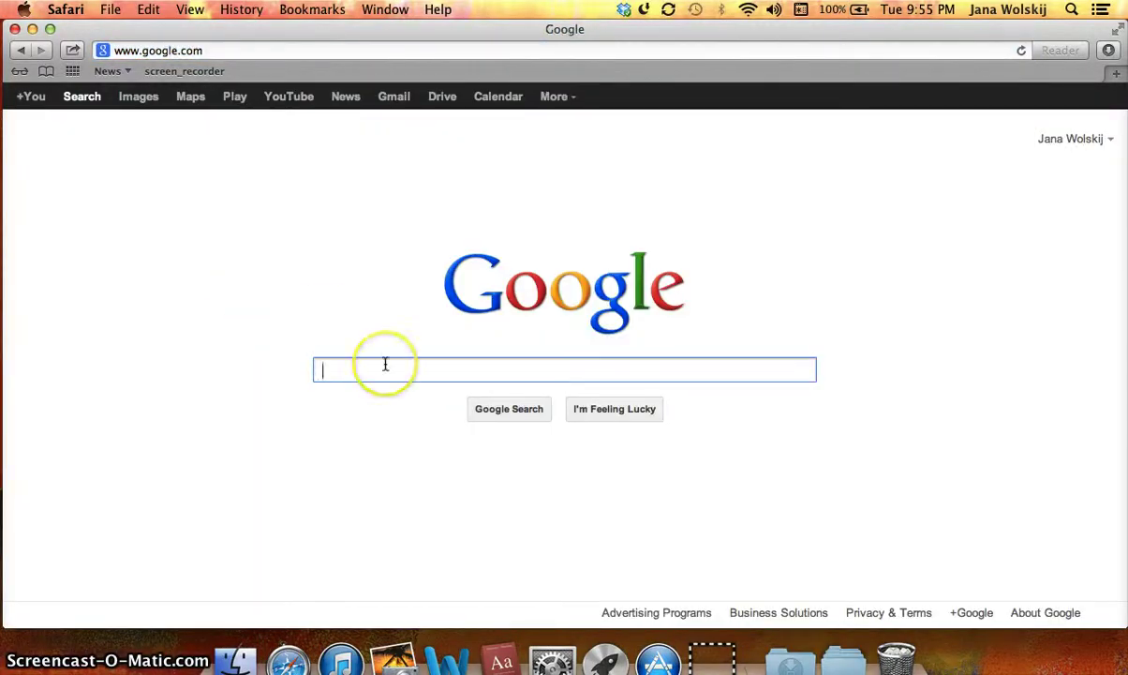
{"action": "type", "text": "accessibility for mac"}
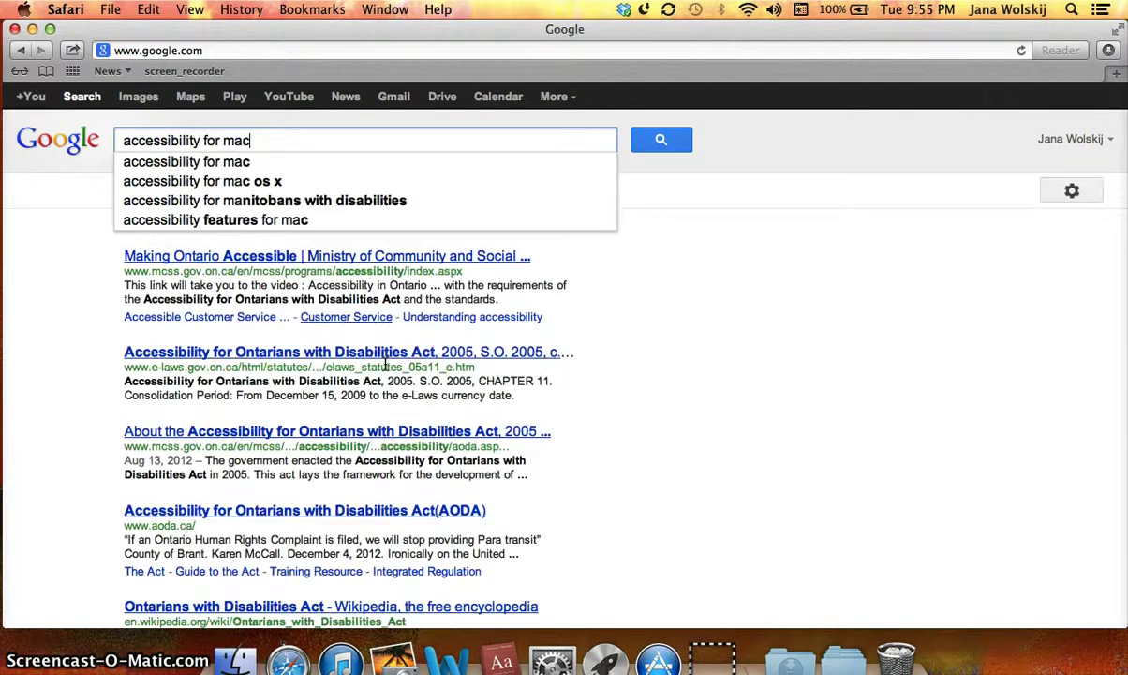
{"action": "key", "text": "Return"}
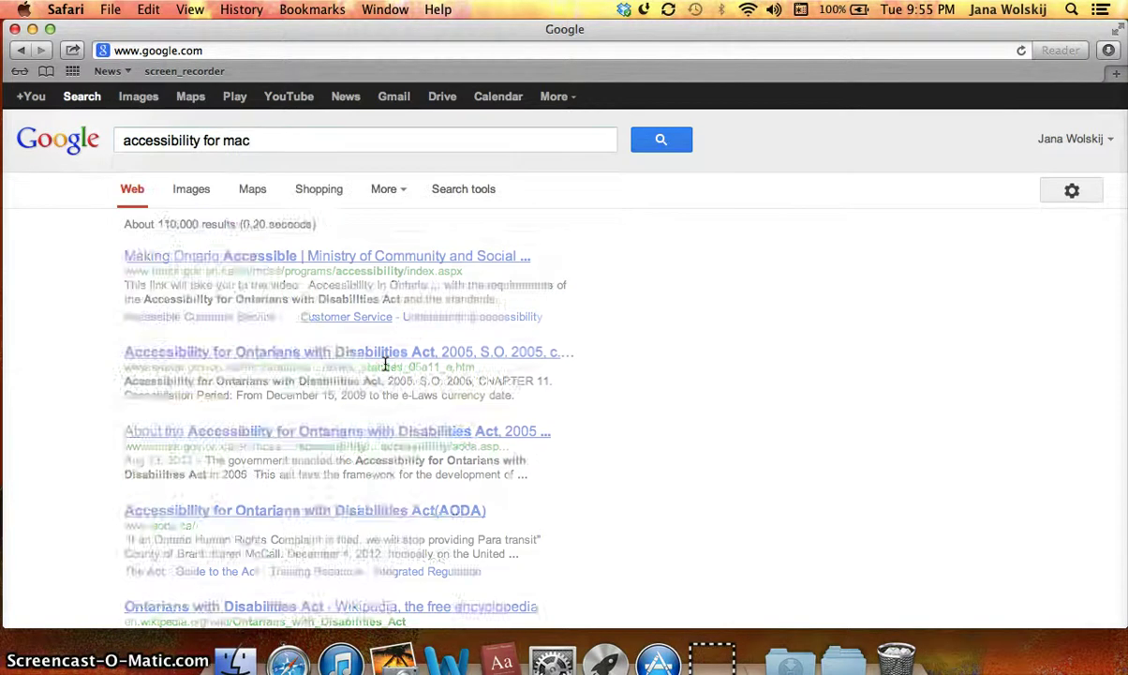
{"action": "left_click", "coordinate": [178, 254]}
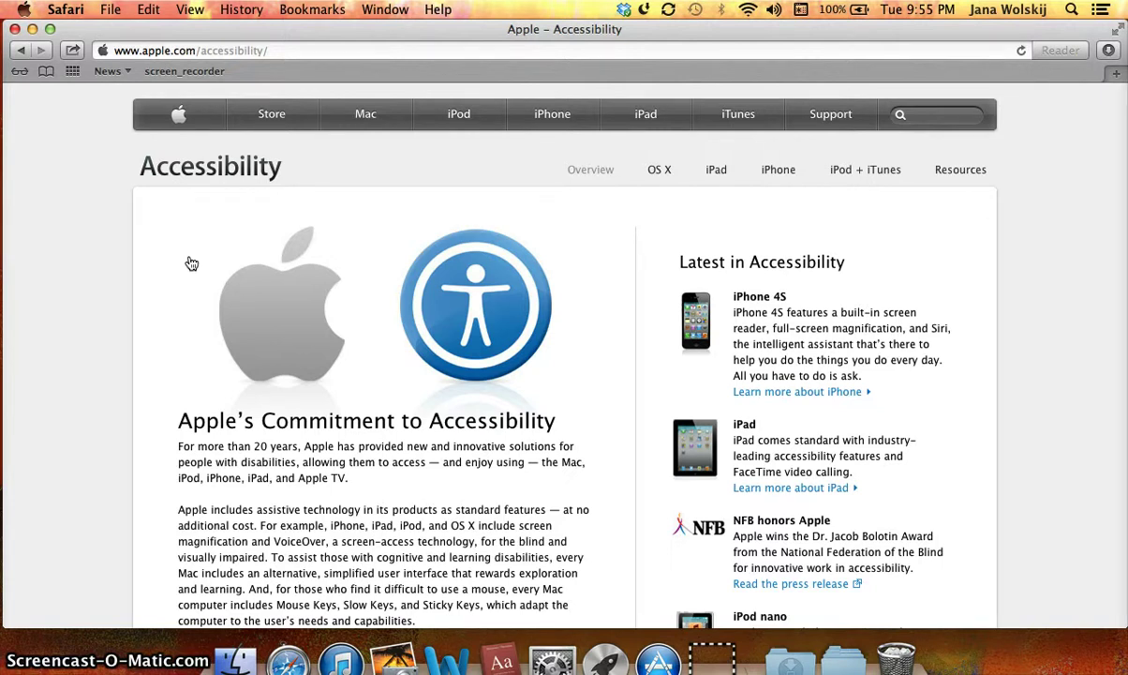
Review Apple's commitment text and the Latest in Accessibility items, and open the linked special education page.
{"action": "scroll", "coordinate": [60, 246], "scroll_direction": "down", "scroll_amount": 1}
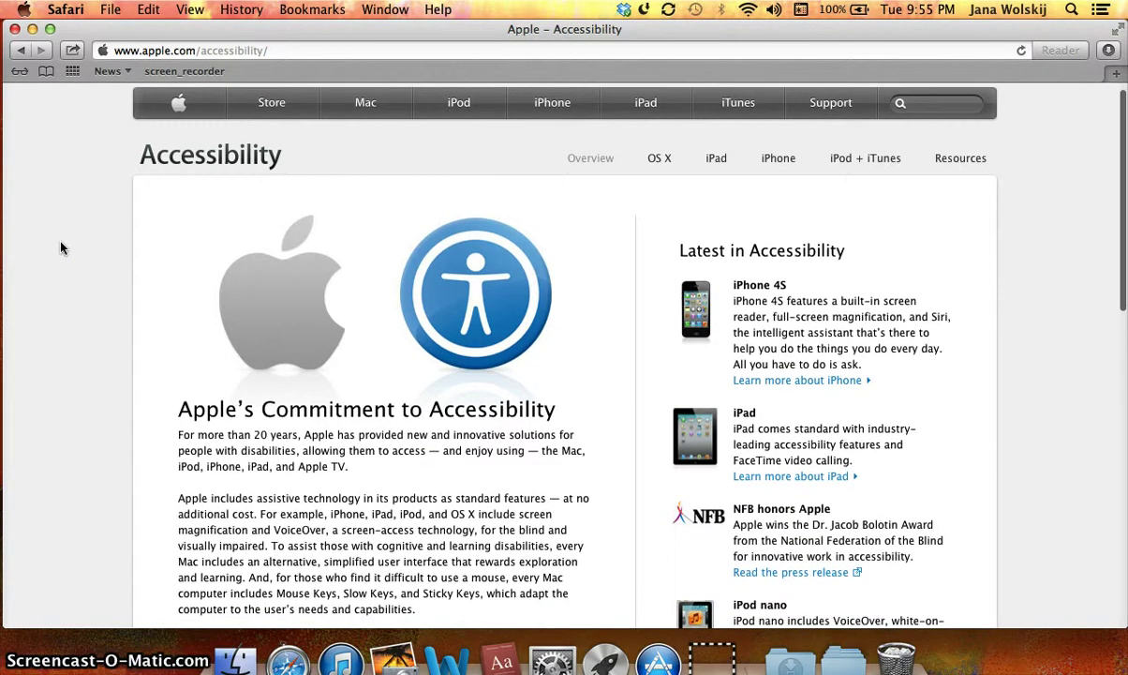
{"action": "scroll", "coordinate": [61, 248], "scroll_direction": "down", "scroll_amount": 2}
{"action": "scroll", "coordinate": [61, 248], "scroll_direction": "up", "scroll_amount": 2}
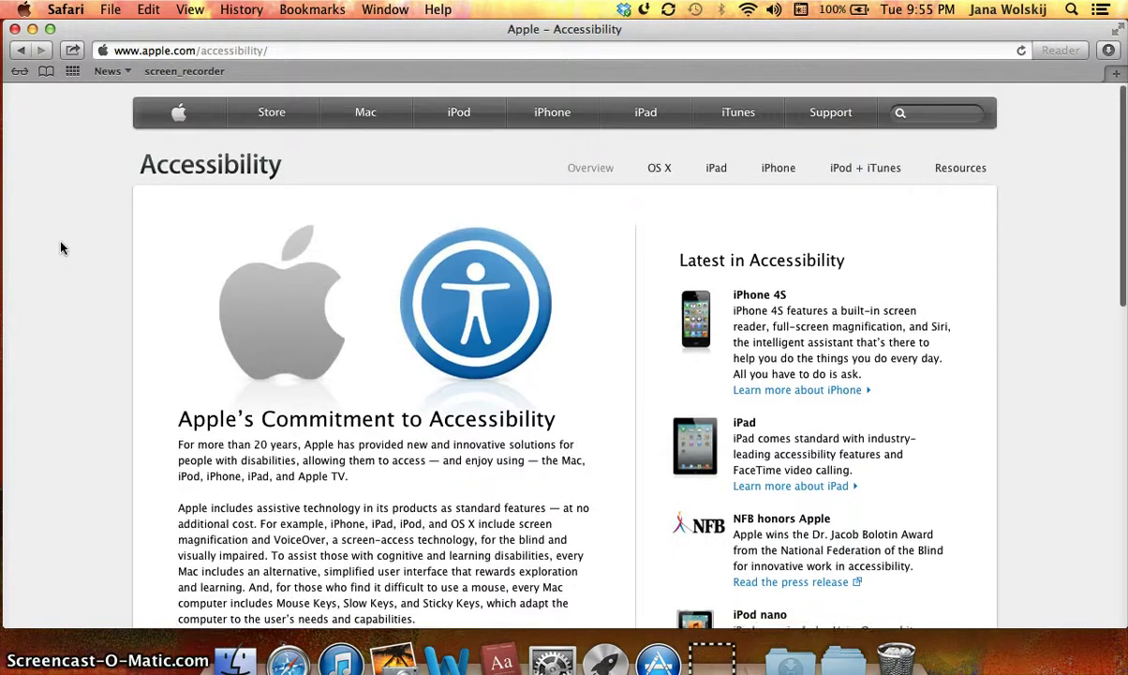
{"action": "scroll", "coordinate": [61, 247], "scroll_direction": "down", "scroll_amount": 4}
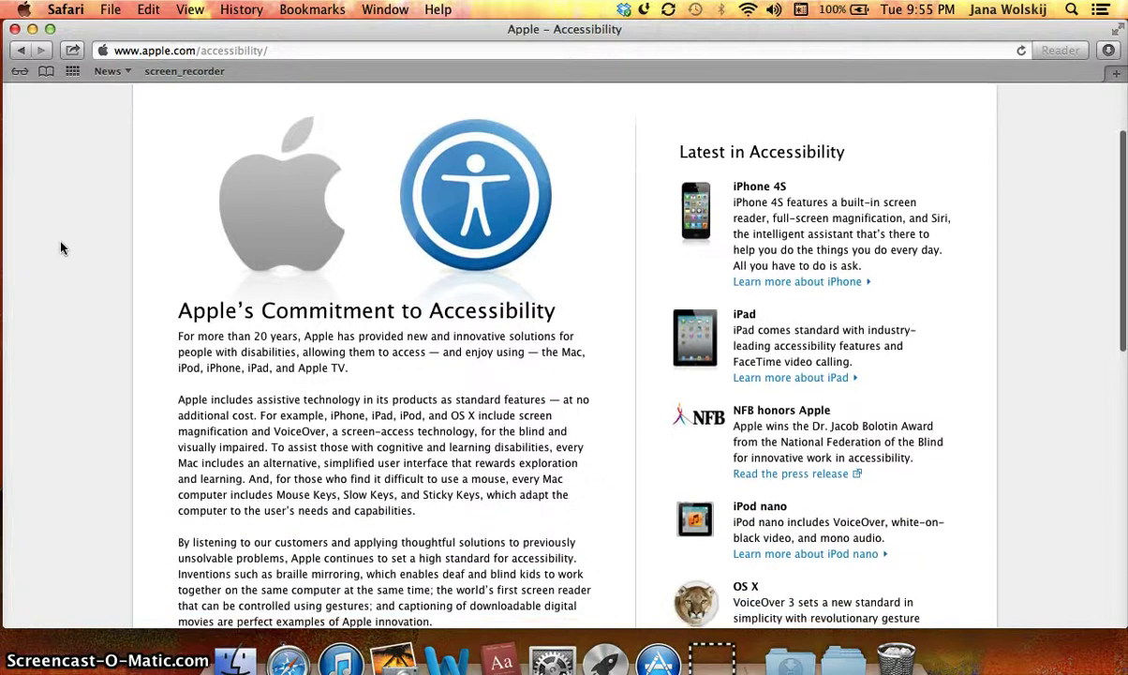
{"action": "scroll", "coordinate": [61, 247], "scroll_direction": "down", "scroll_amount": 1}
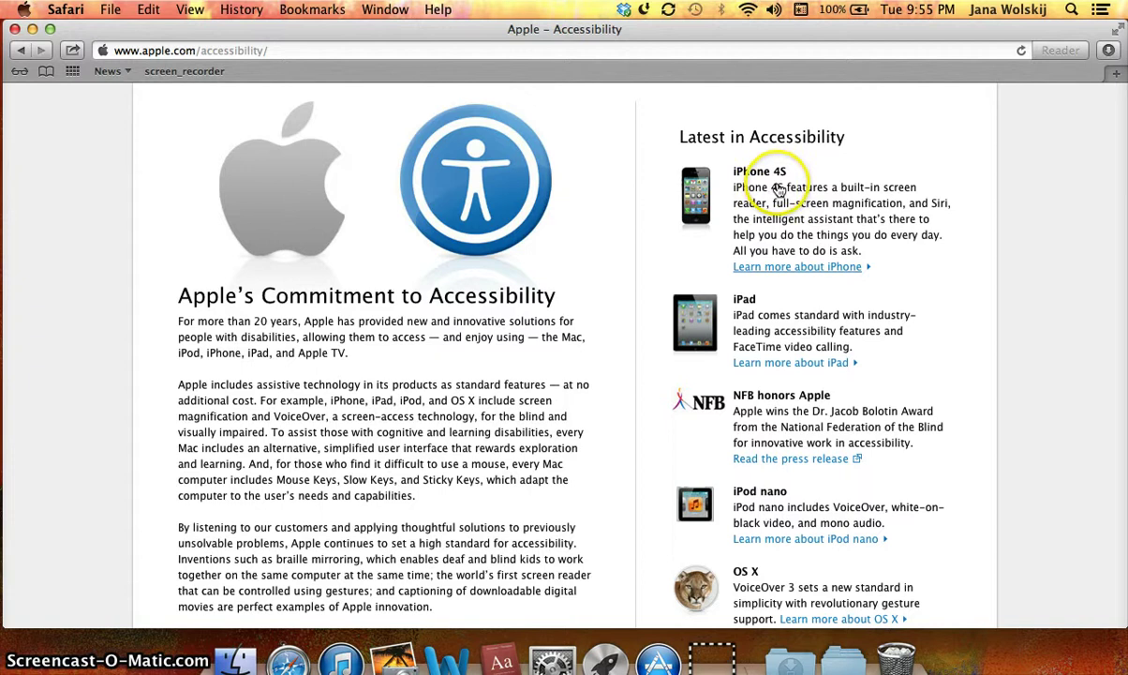
{"action": "scroll", "coordinate": [778, 190], "scroll_direction": "down", "scroll_amount": 5}
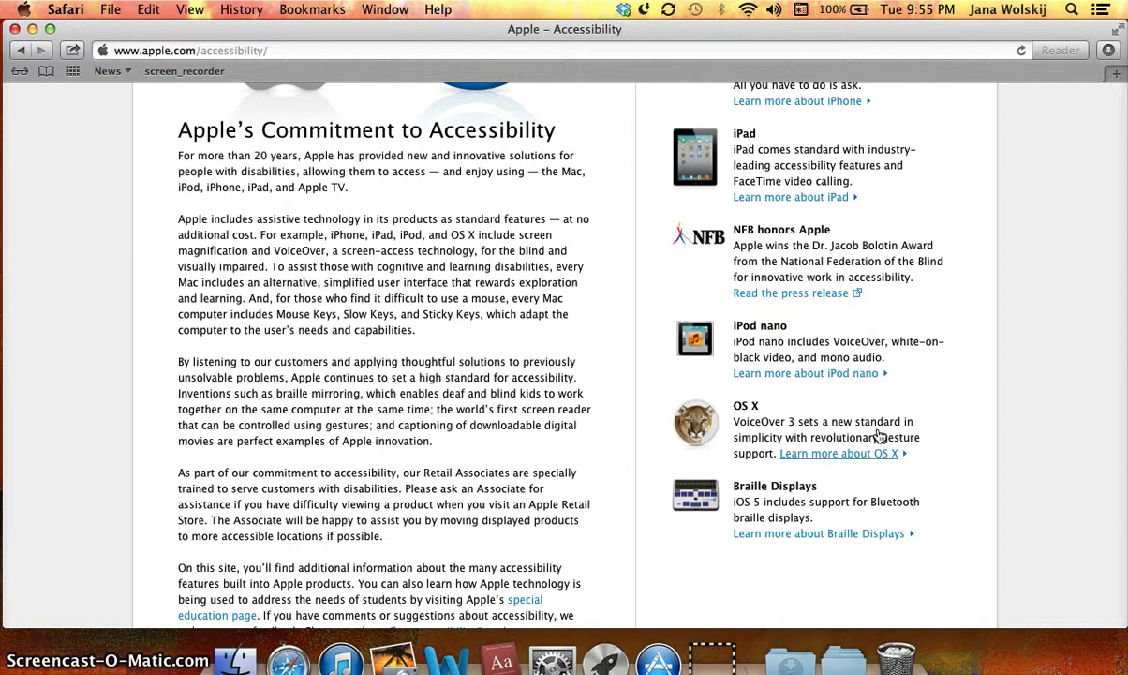
{"action": "scroll", "coordinate": [946, 466], "scroll_direction": "down", "scroll_amount": 2}
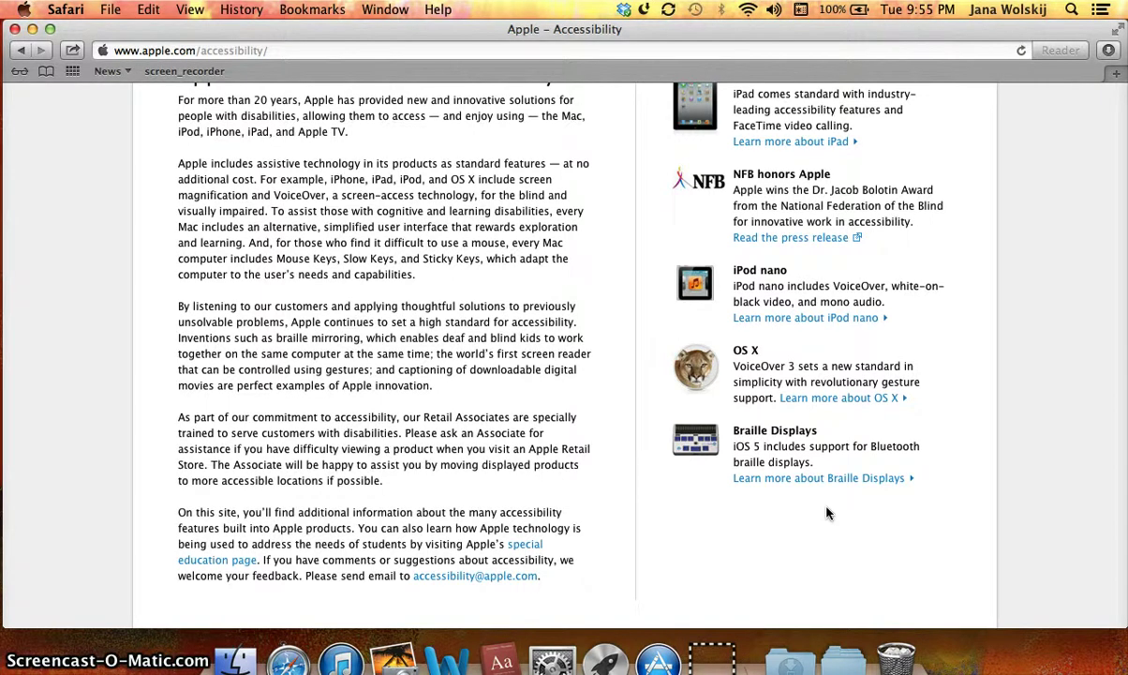
{"action": "scroll", "coordinate": [827, 513], "scroll_direction": "up", "scroll_amount": 2}
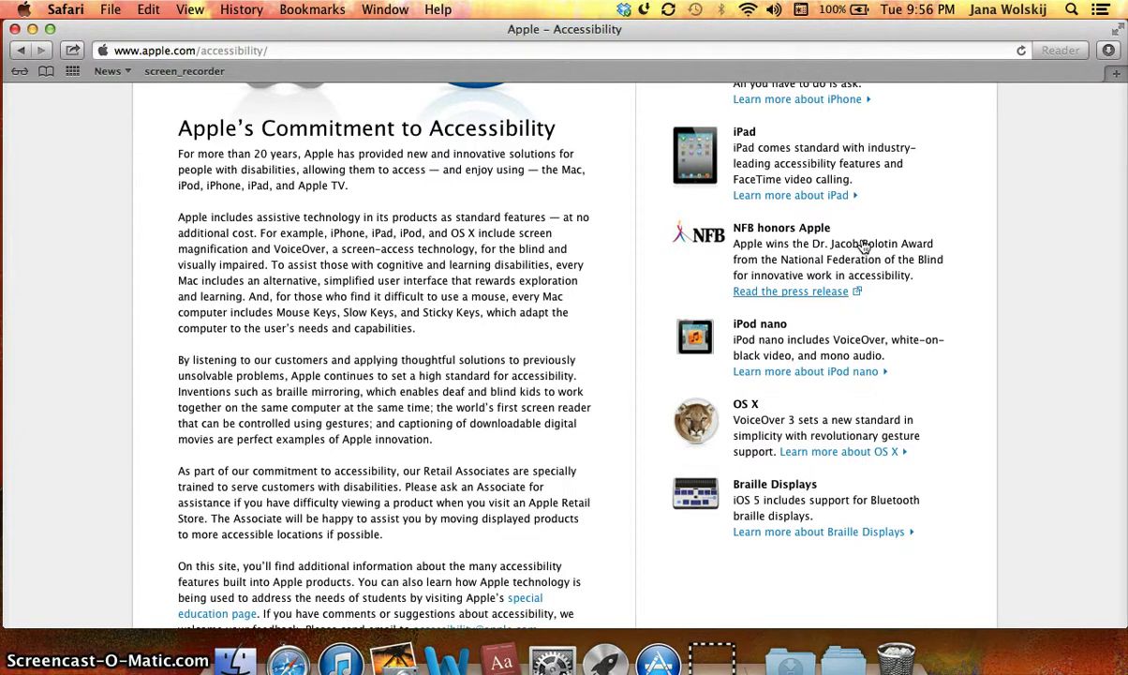
{"action": "scroll", "coordinate": [473, 241], "scroll_direction": "up", "scroll_amount": 4}
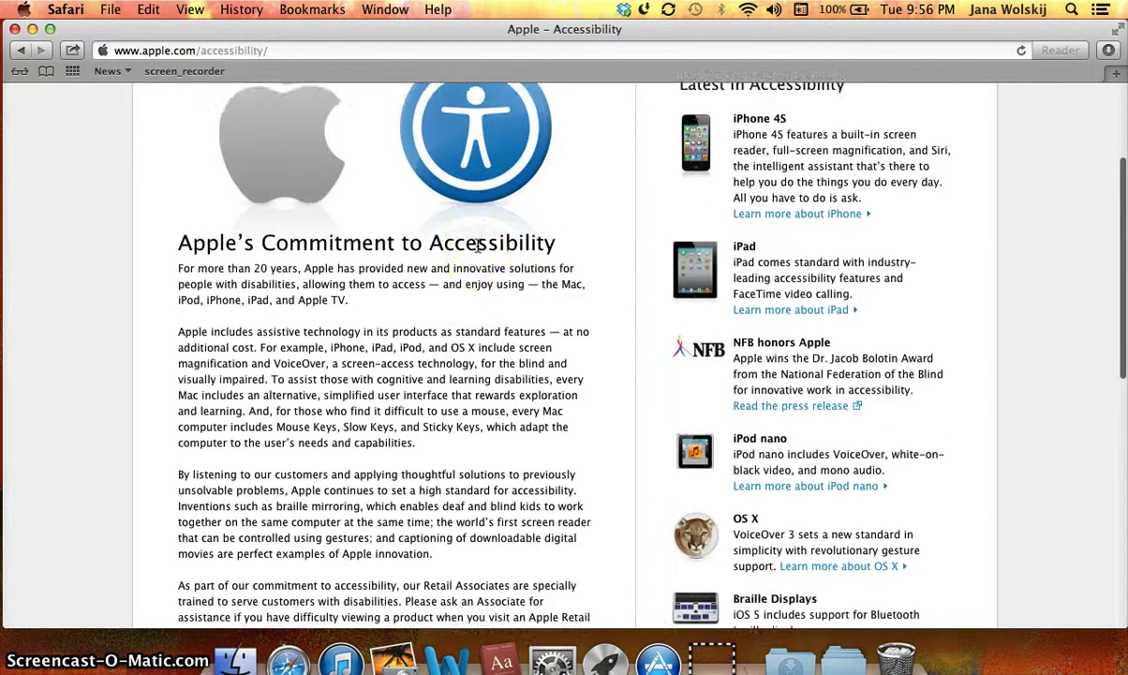
{"action": "scroll", "coordinate": [478, 246], "scroll_direction": "down", "scroll_amount": 8}
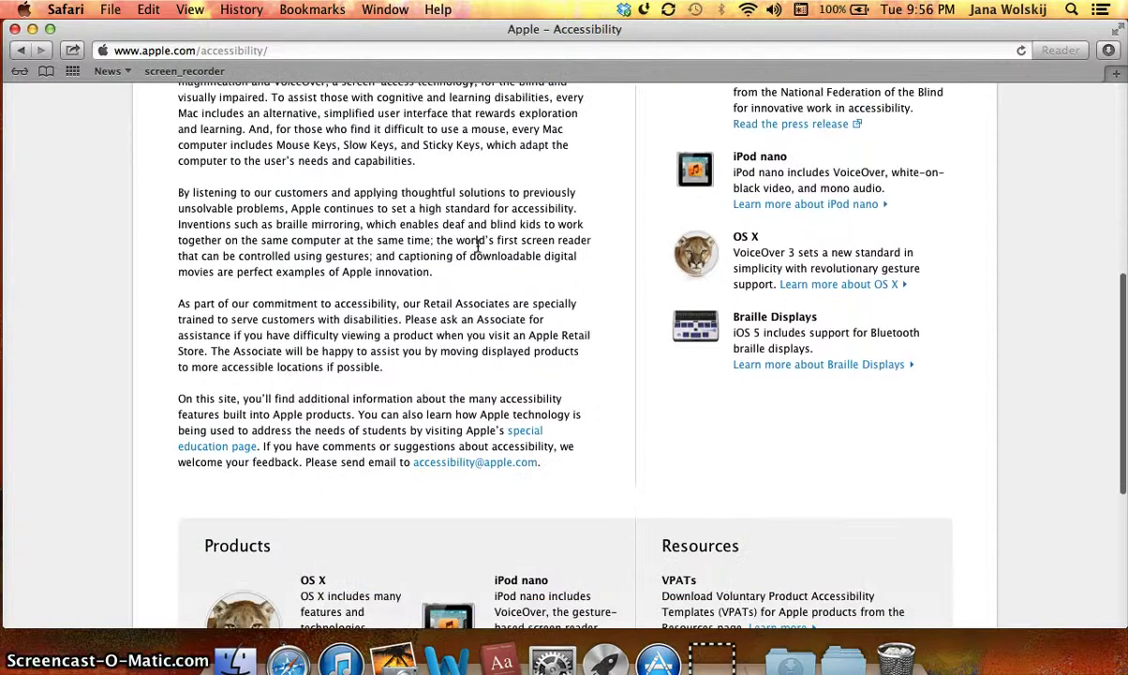
{"action": "scroll", "coordinate": [478, 245], "scroll_direction": "down", "scroll_amount": 2}
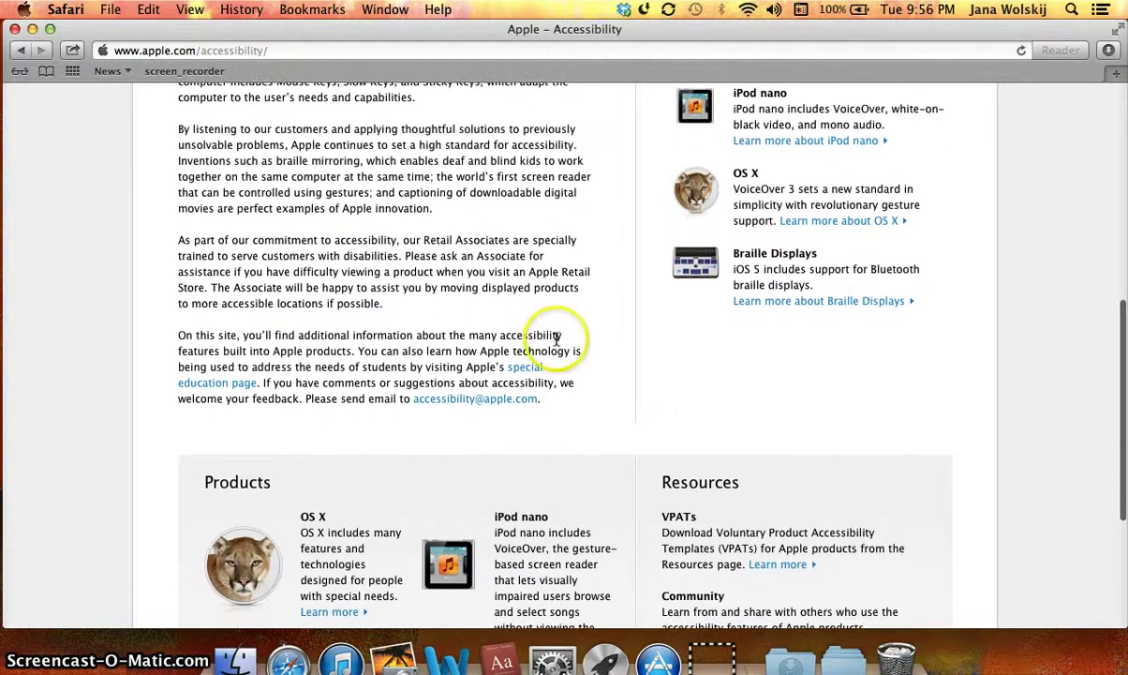
{"action": "left_click", "coordinate": [533, 370]}
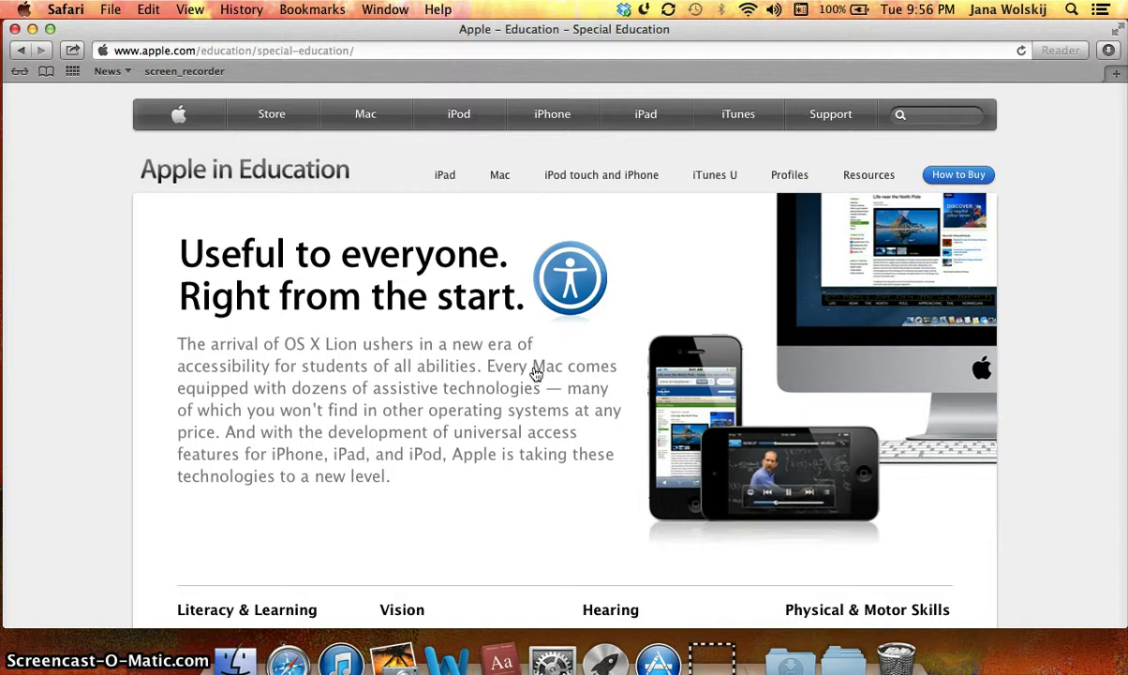
Examine the special education page's Literacy & Learning, Vision, Hearing, Physical & Motor Skills and Resources sections.
{"action": "scroll", "coordinate": [534, 373], "scroll_direction": "down", "scroll_amount": 5}
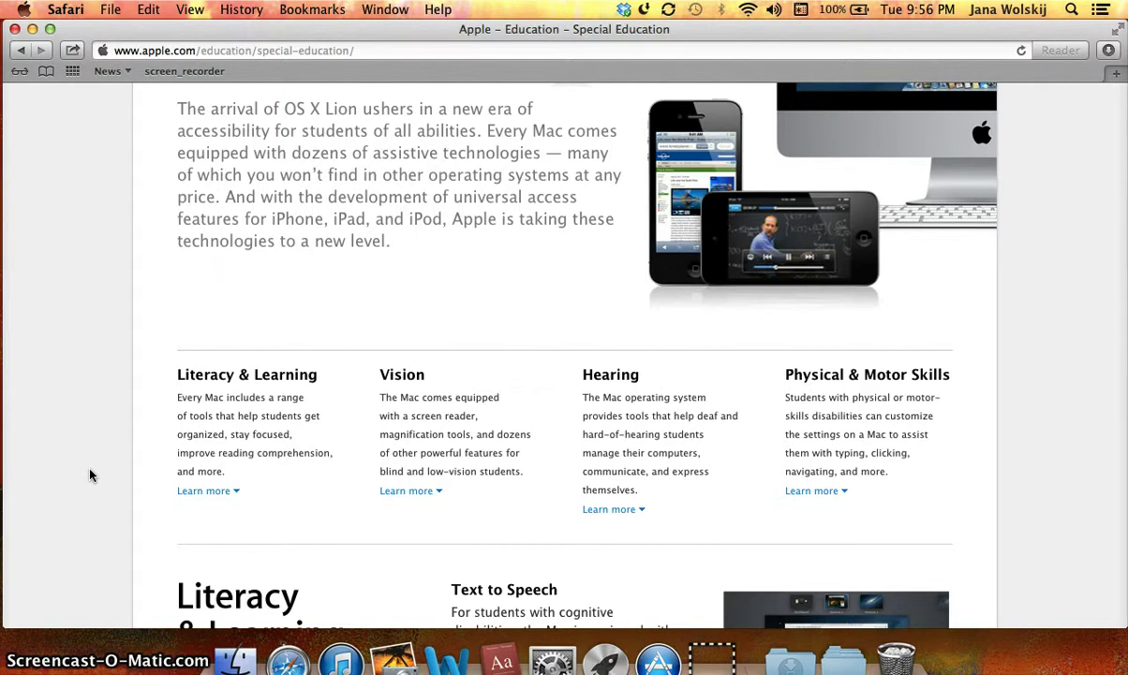
{"action": "scroll", "coordinate": [91, 475], "scroll_direction": "down", "scroll_amount": 5}
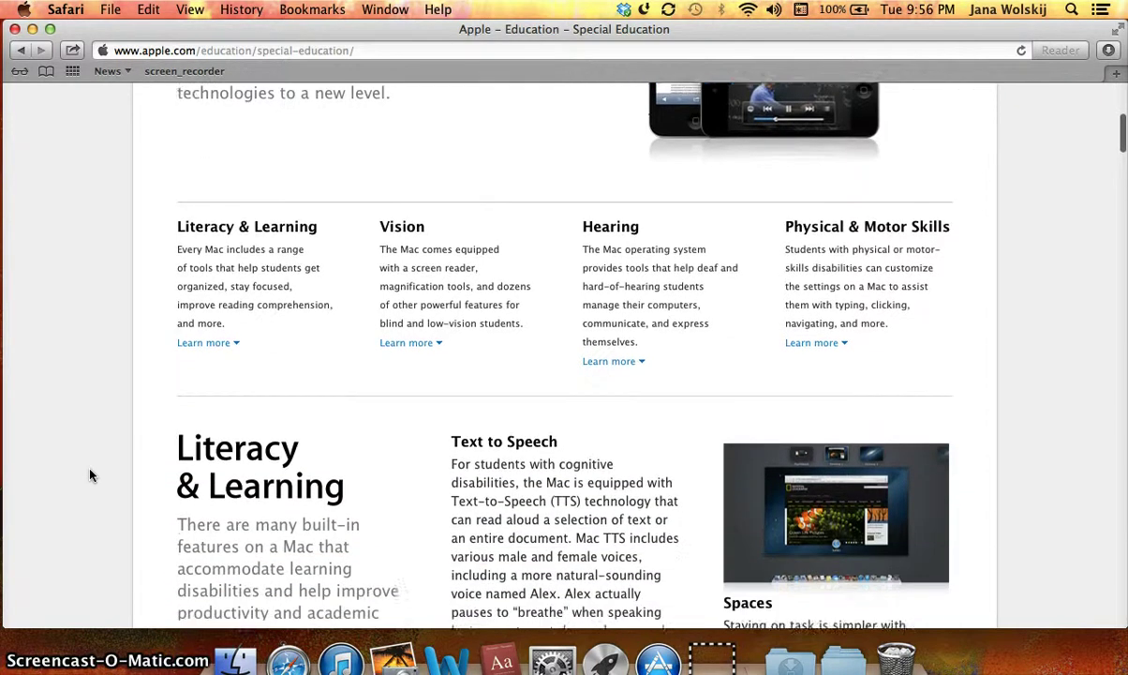
{"action": "scroll", "coordinate": [91, 475], "scroll_direction": "down", "scroll_amount": 5}
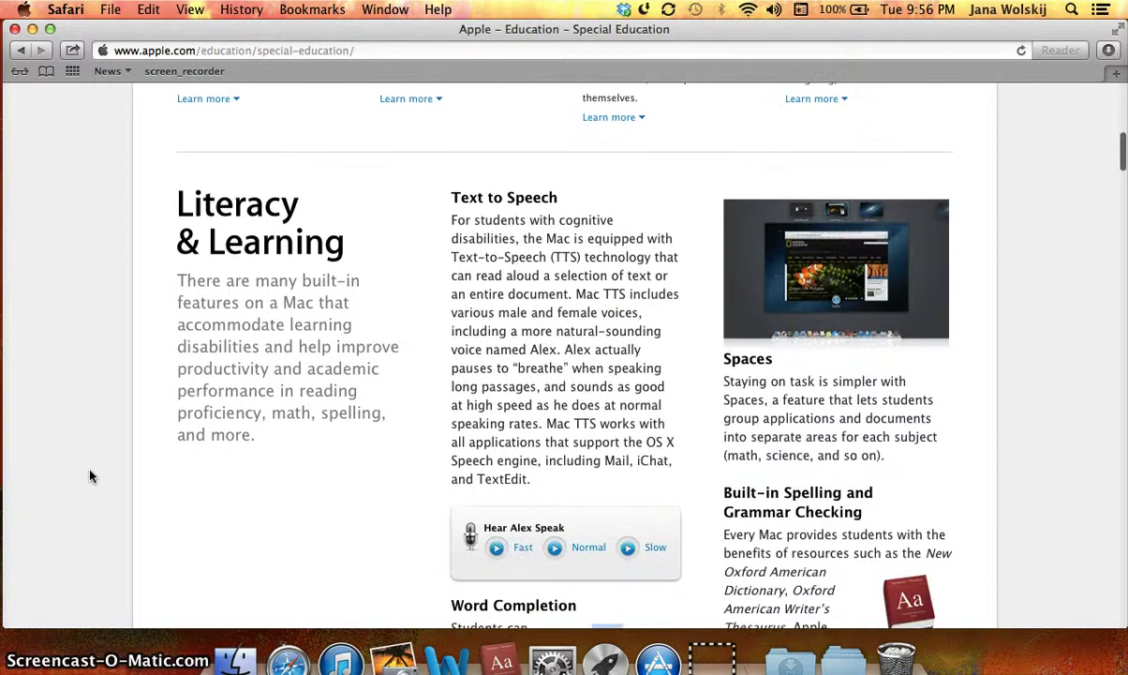
{"action": "scroll", "coordinate": [91, 475], "scroll_direction": "down", "scroll_amount": 10}
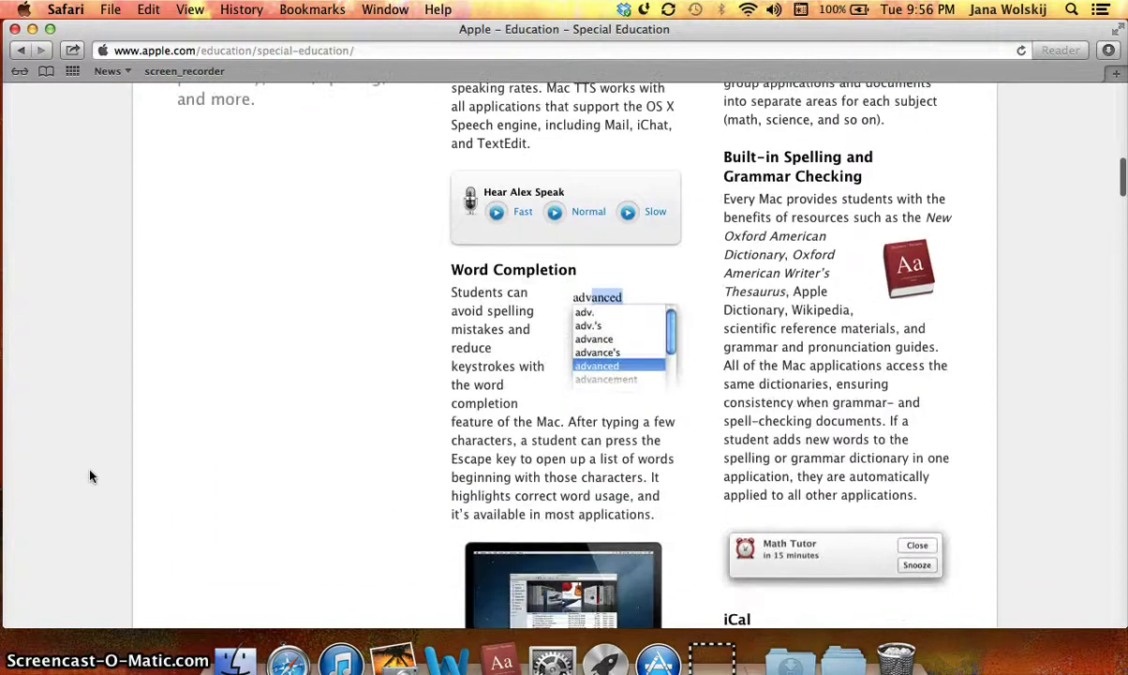
{"action": "scroll", "coordinate": [91, 476], "scroll_direction": "down", "scroll_amount": 14}
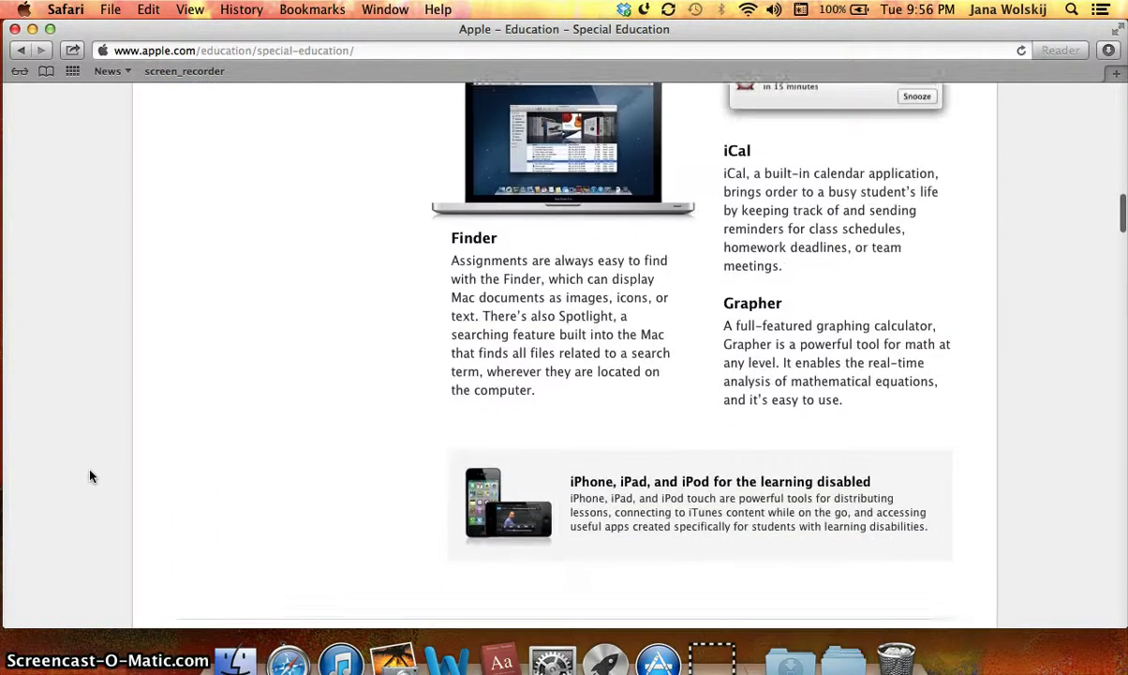
{"action": "scroll", "coordinate": [91, 476], "scroll_direction": "down", "scroll_amount": 7}
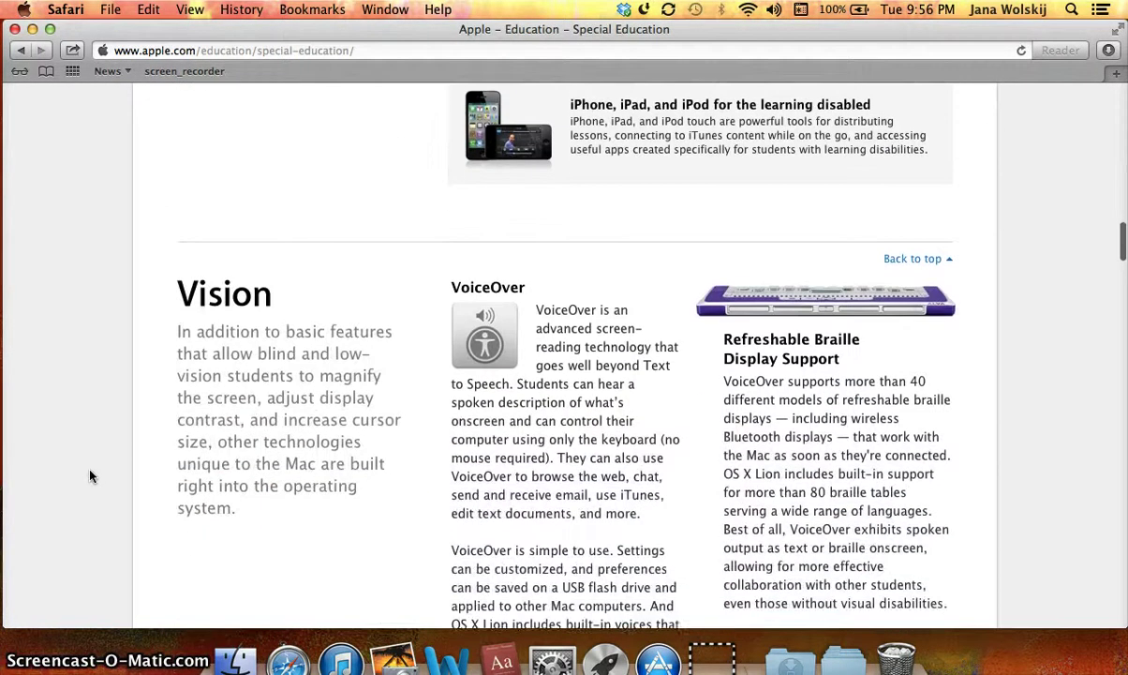
{"action": "scroll", "coordinate": [91, 476], "scroll_direction": "down", "scroll_amount": 5}
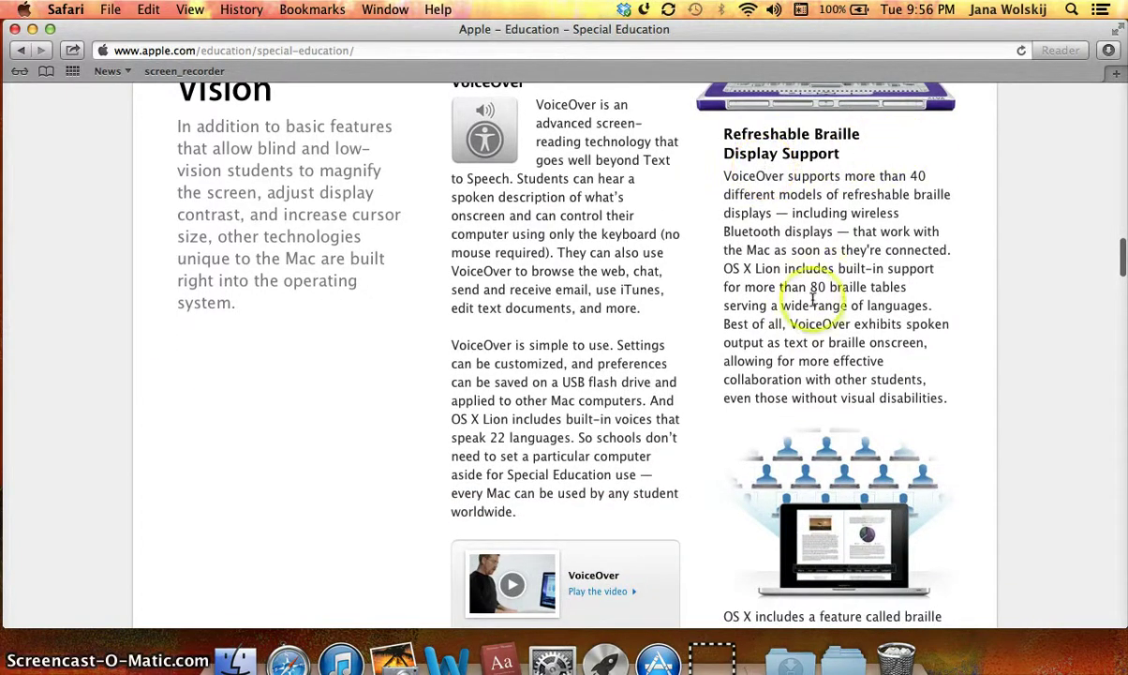
{"action": "scroll", "coordinate": [811, 295], "scroll_direction": "down", "scroll_amount": 12}
{"action": "scroll", "coordinate": [813, 298], "scroll_direction": "down", "scroll_amount": 13}
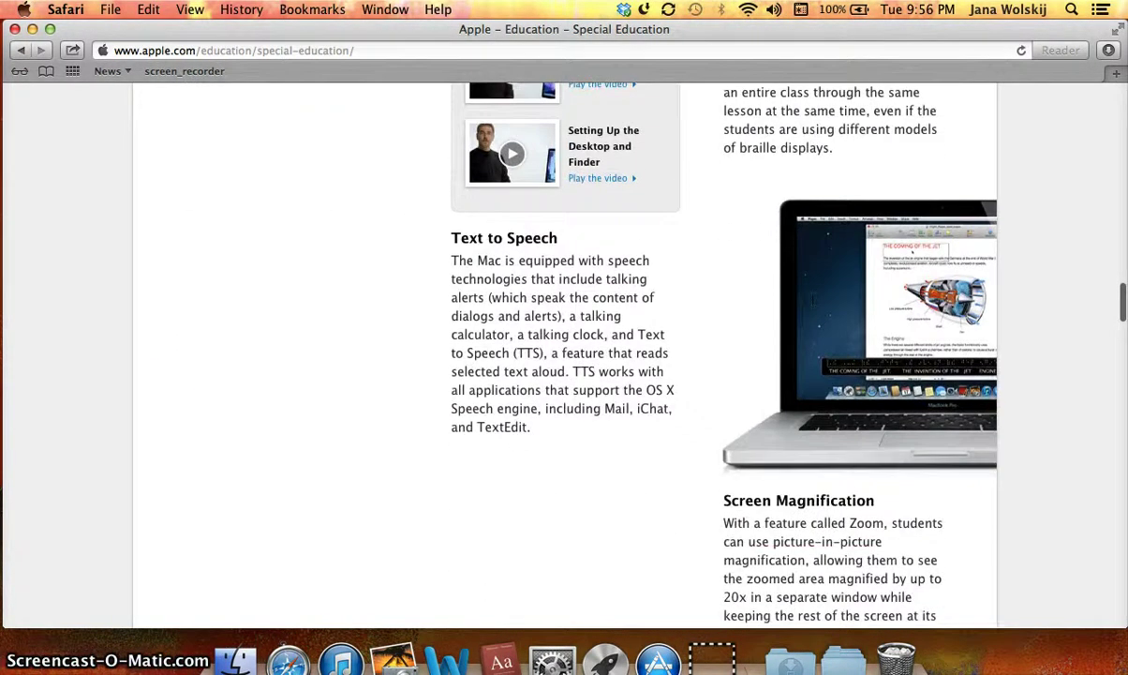
{"action": "scroll", "coordinate": [813, 298], "scroll_direction": "down", "scroll_amount": 12}
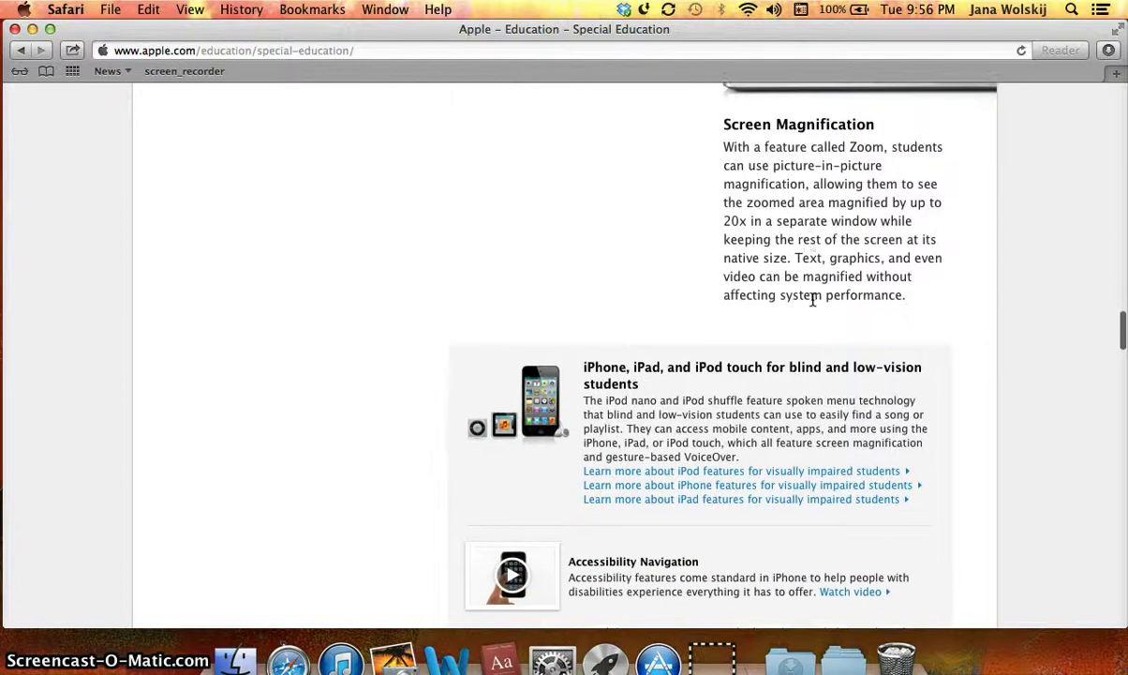
{"action": "scroll", "coordinate": [812, 298], "scroll_direction": "down", "scroll_amount": 14}
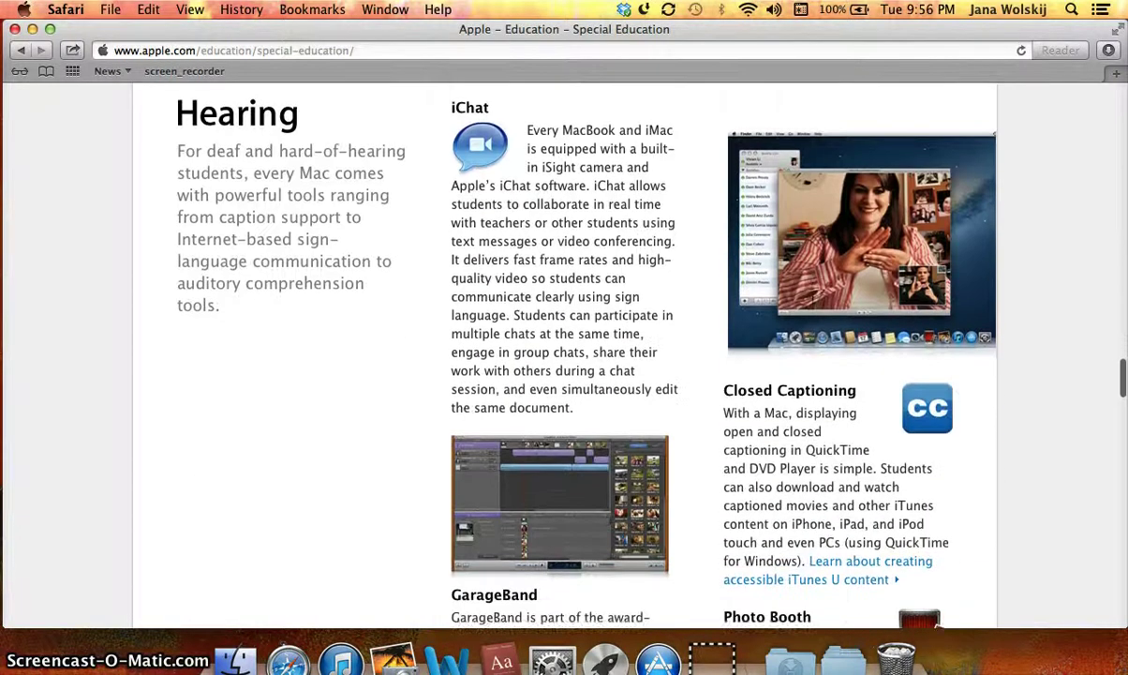
{"action": "scroll", "coordinate": [812, 298], "scroll_direction": "down", "scroll_amount": 13}
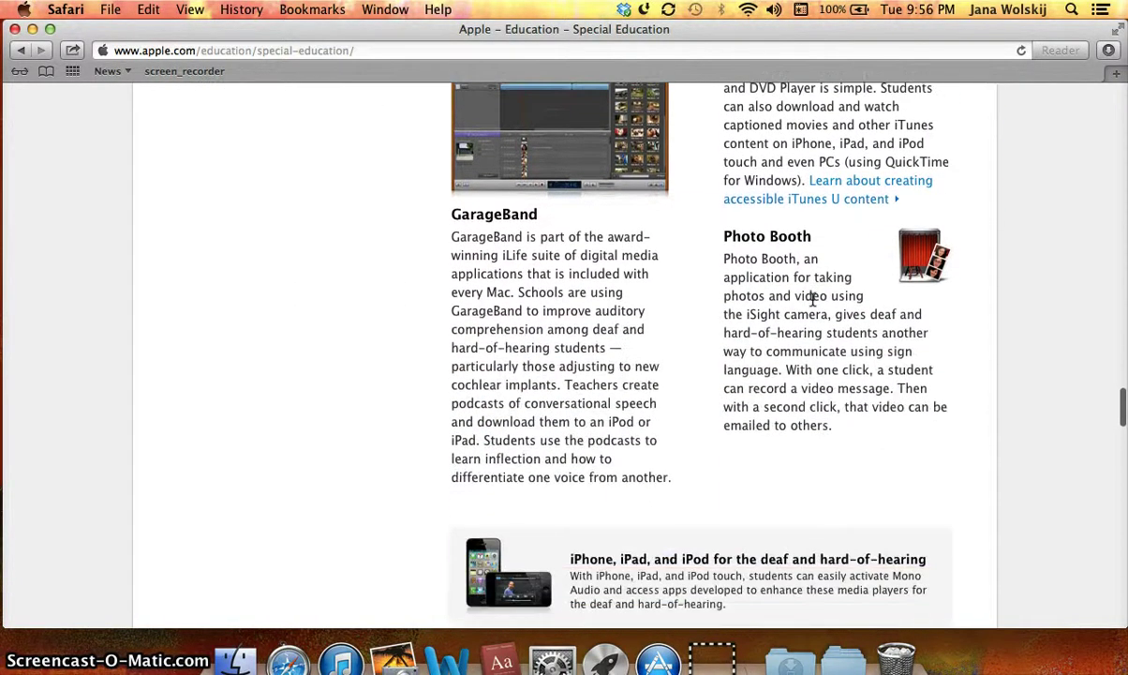
{"action": "scroll", "coordinate": [813, 298], "scroll_direction": "down", "scroll_amount": 11}
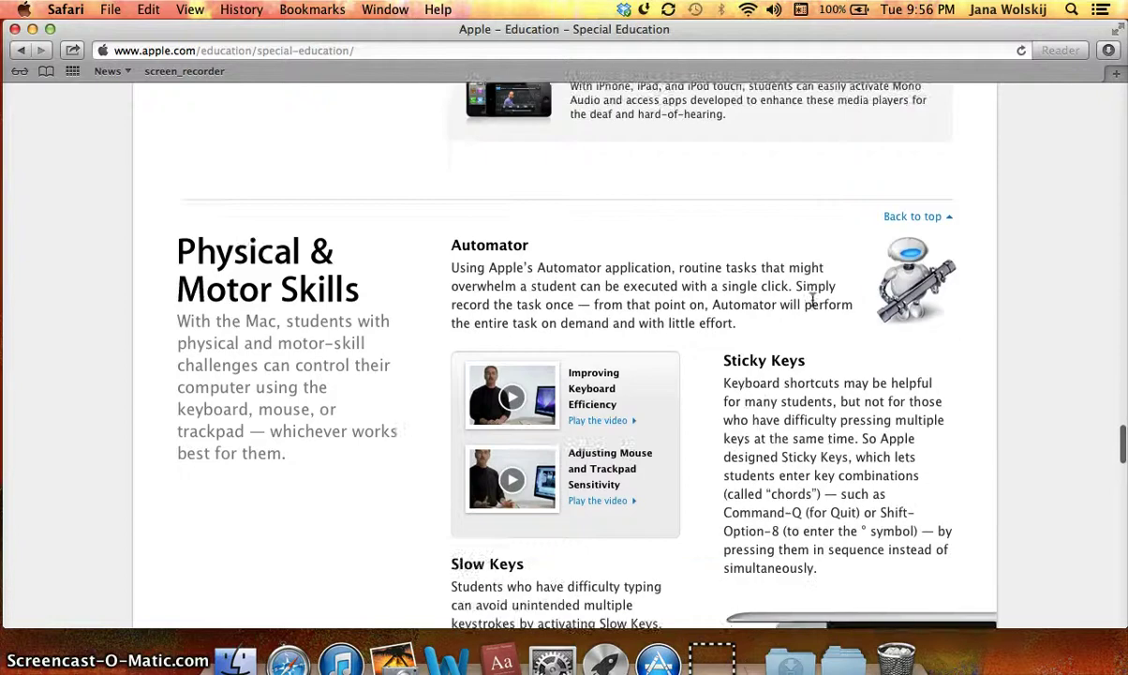
{"action": "scroll", "coordinate": [812, 298], "scroll_direction": "down", "scroll_amount": 15}
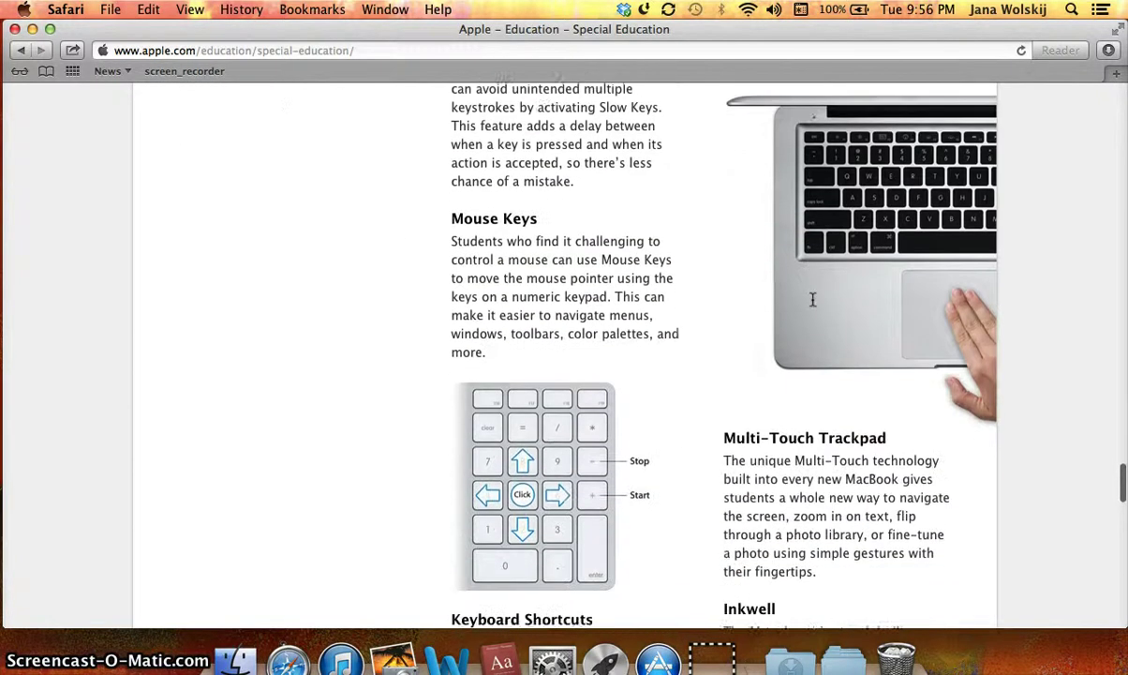
{"action": "scroll", "coordinate": [813, 298], "scroll_direction": "down", "scroll_amount": 12}
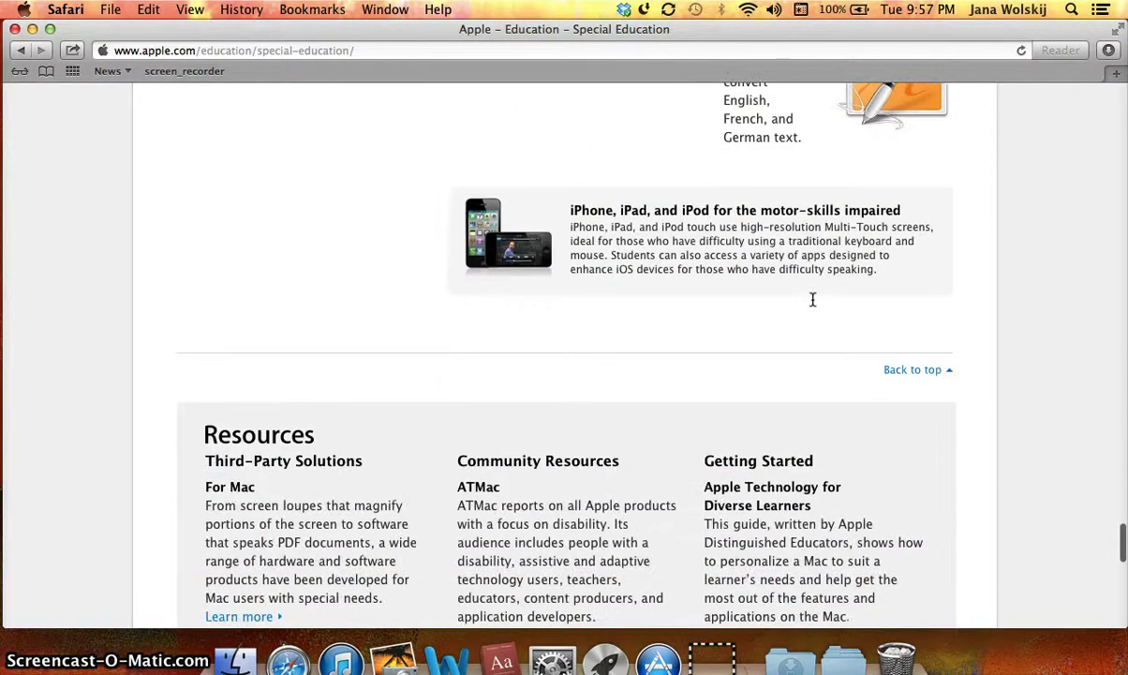
{"action": "scroll", "coordinate": [813, 298], "scroll_direction": "up", "scroll_amount": 20}
{"action": "scroll", "coordinate": [813, 298], "scroll_direction": "up", "scroll_amount": 20}
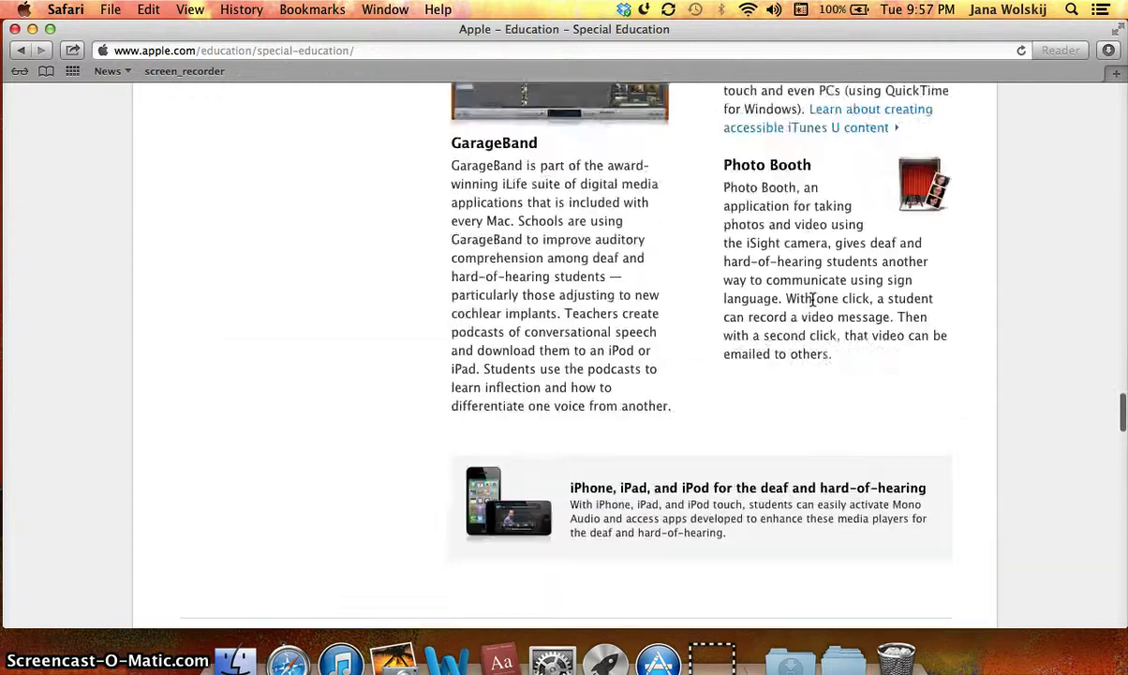
{"action": "scroll", "coordinate": [812, 298], "scroll_direction": "up", "scroll_amount": 20}
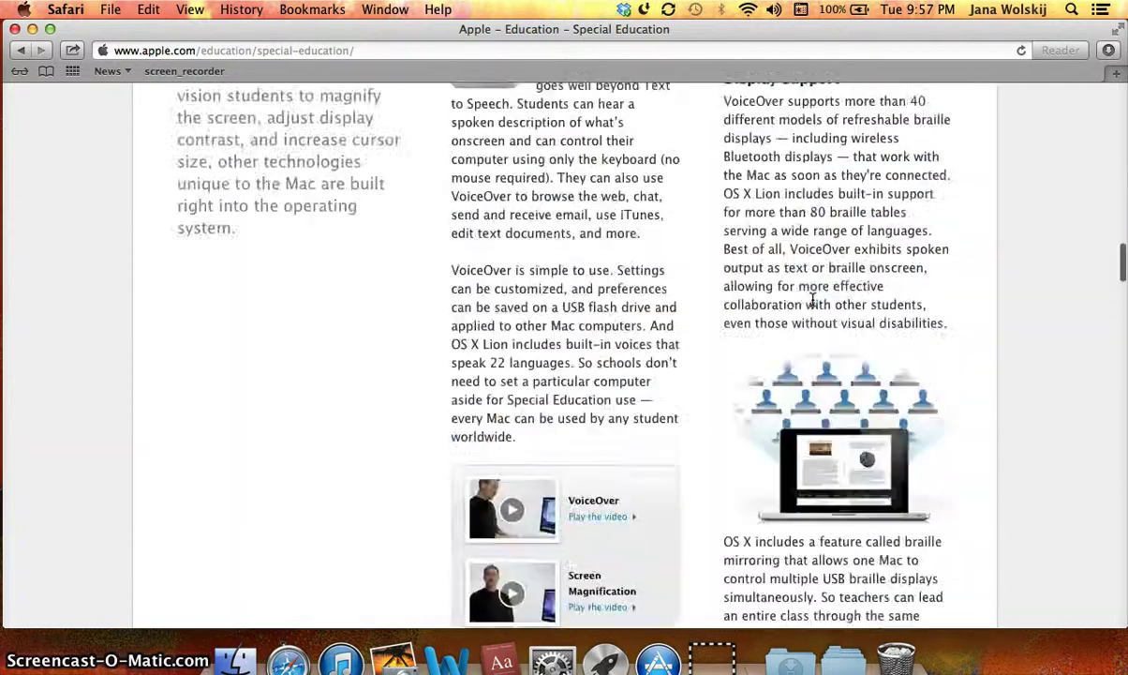
{"action": "scroll", "coordinate": [812, 298], "scroll_direction": "up", "scroll_amount": 18}
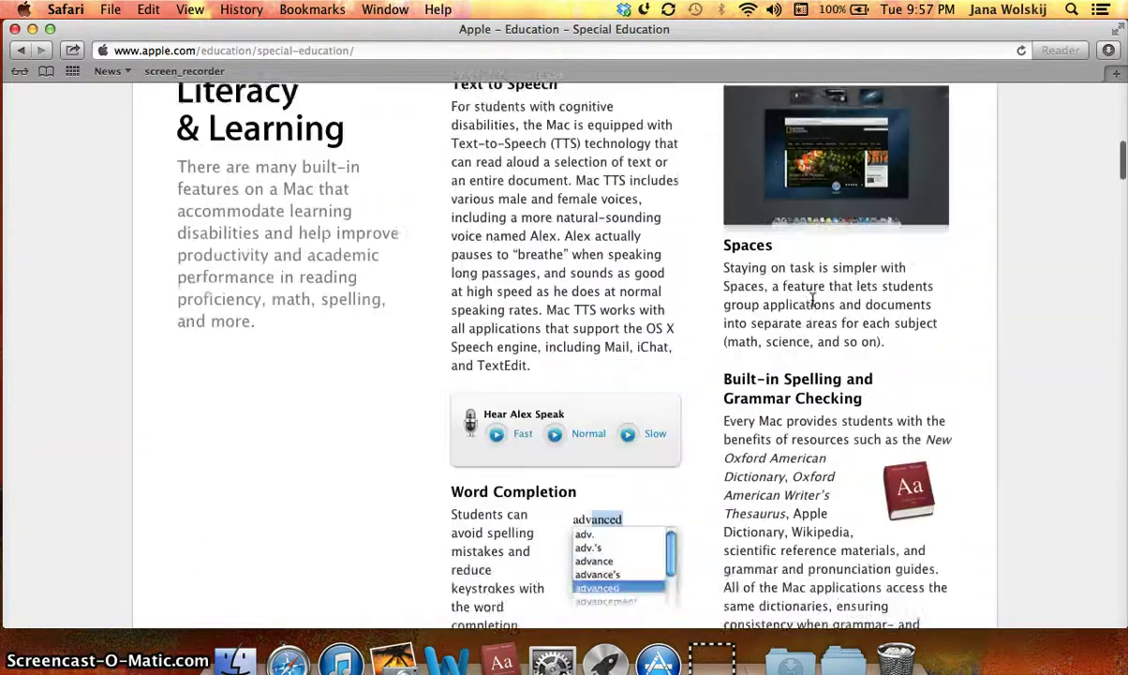
Select the Text to Speech heading and its paragraph, have the selection read aloud by the Mac's speech feature, and clear the selection.
{"action": "left_click", "coordinate": [666, 306]}
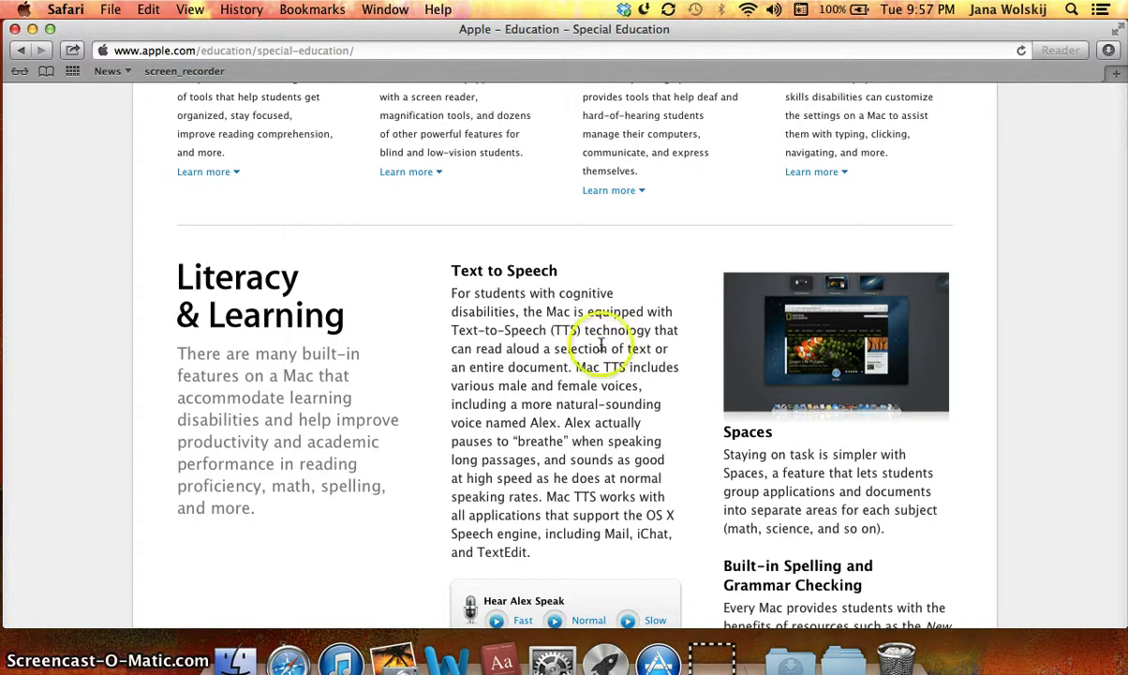
{"action": "triple_click", "coordinate": [476, 274]}
{"action": "left_click_drag", "start_coordinate": [476, 278], "coordinate": [582, 520]}
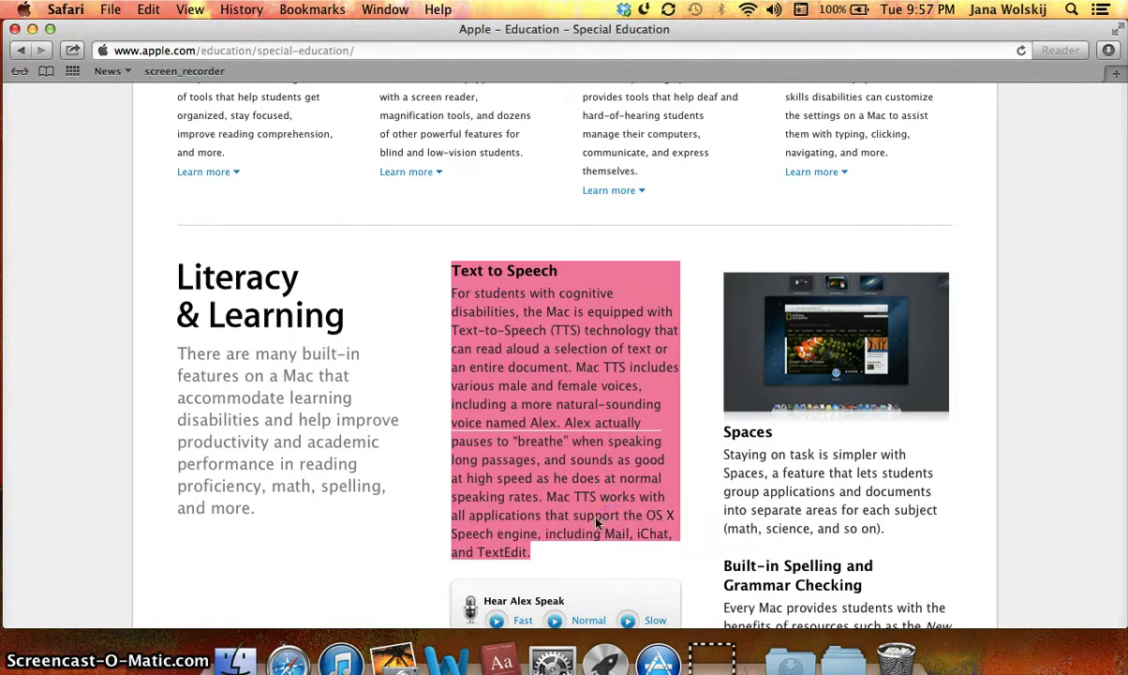
{"action": "left_click", "coordinate": [148, 10]}
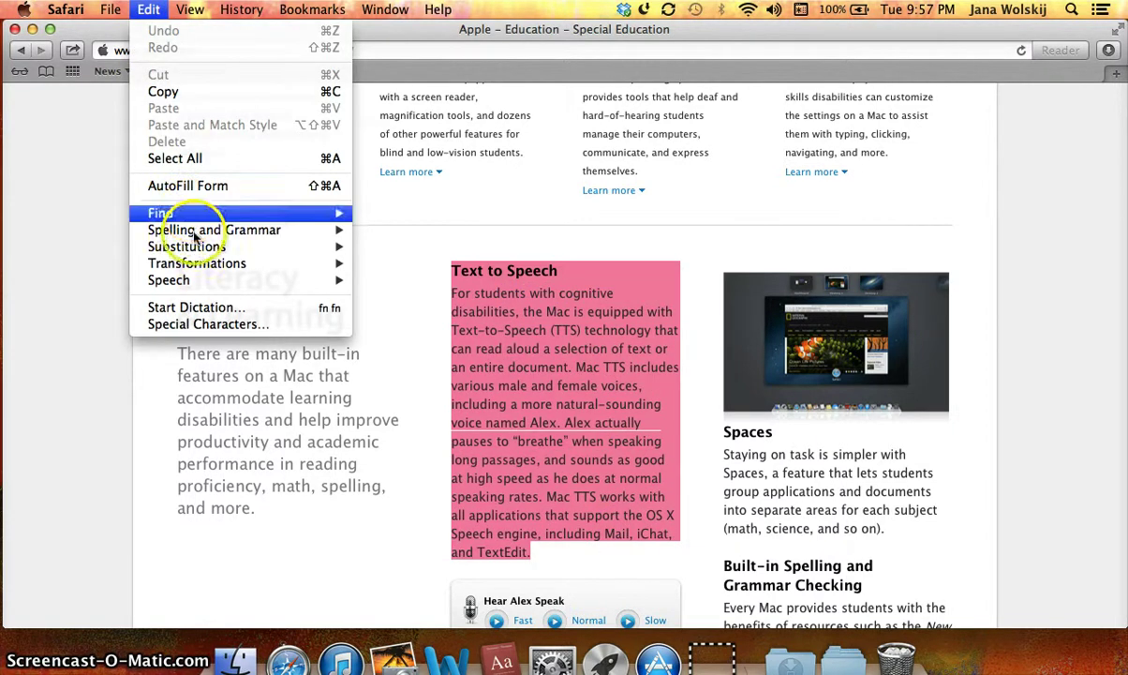
{"action": "mouse_move", "coordinate": [191, 282]}
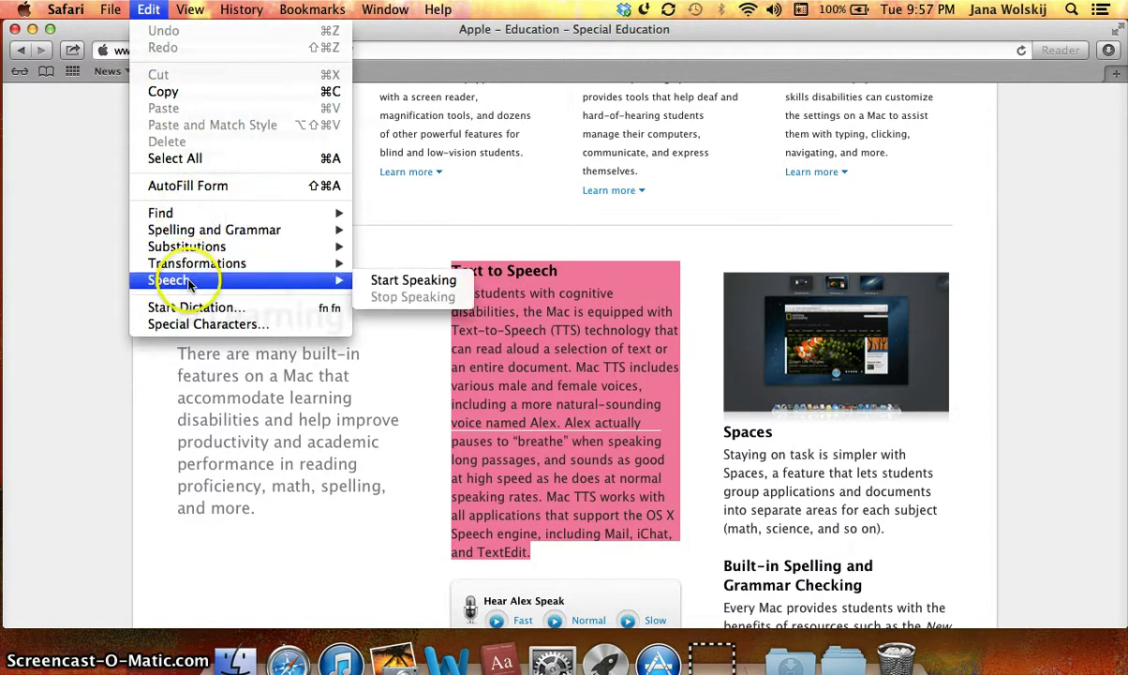
{"action": "left_click", "coordinate": [395, 280]}
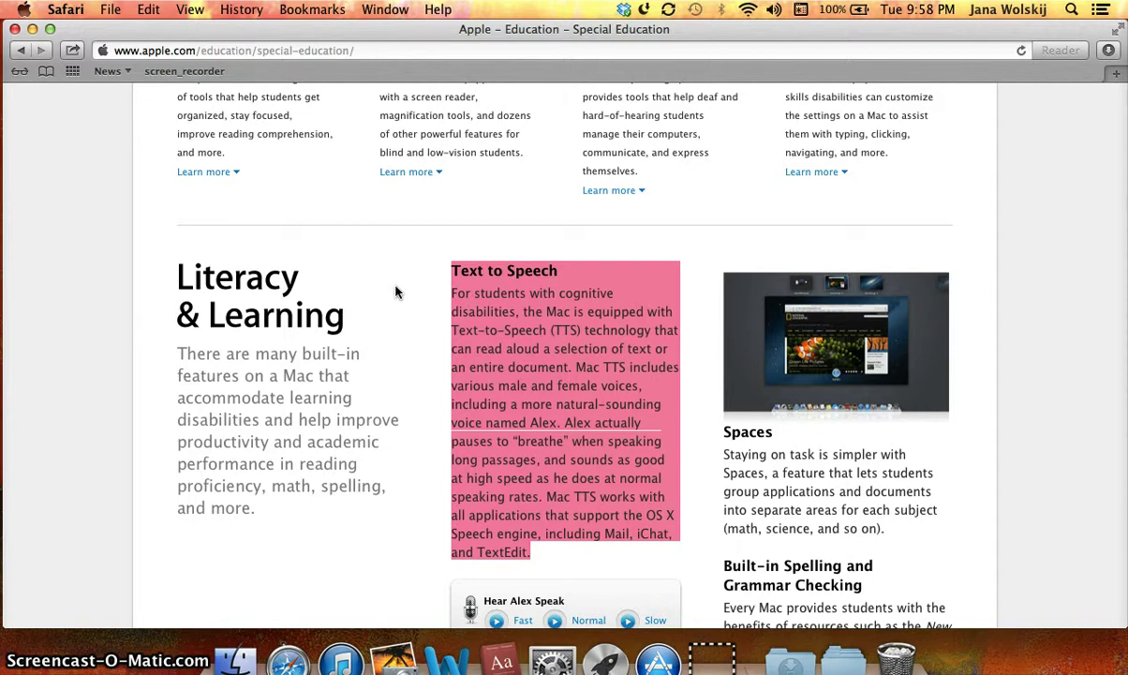
{"action": "left_click", "coordinate": [394, 289]}
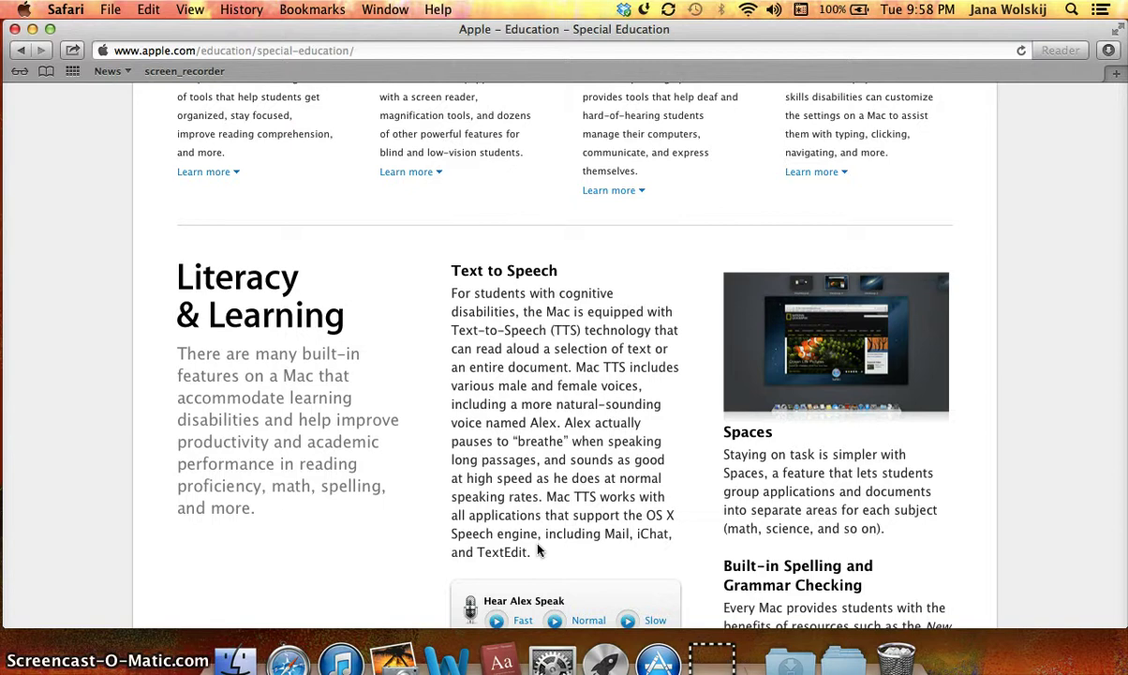
Look back over the special education page's introduction and section overview, and close the browser window.
{"action": "scroll", "coordinate": [539, 551], "scroll_direction": "up", "scroll_amount": 10}
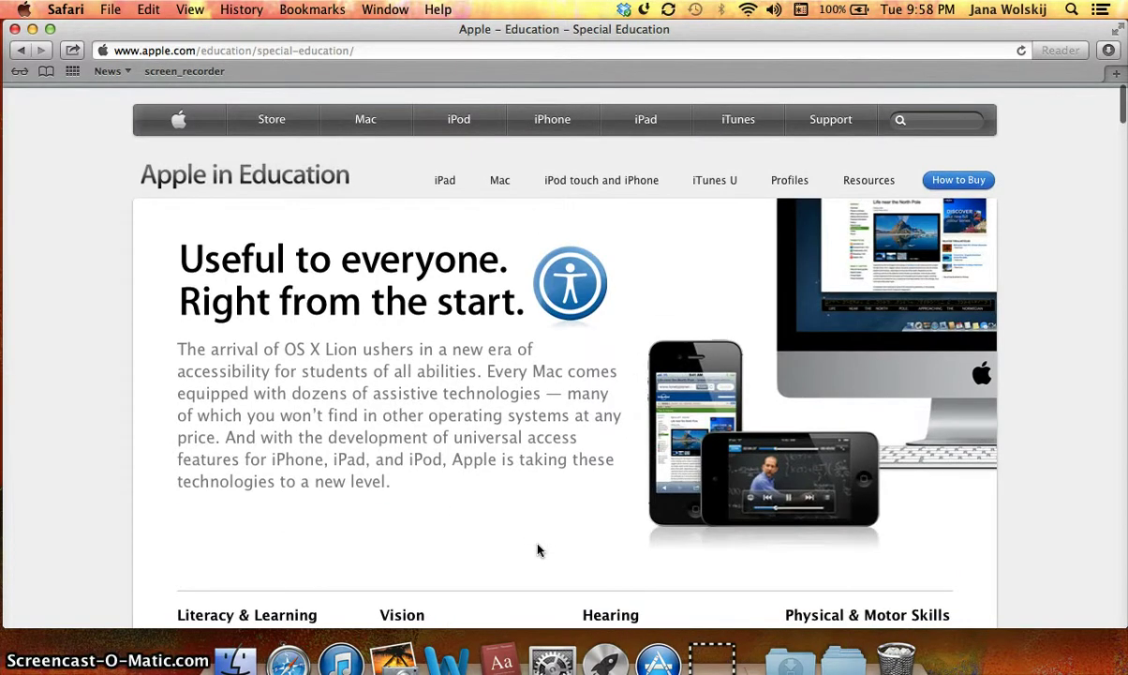
{"action": "scroll", "coordinate": [539, 551], "scroll_direction": "down", "scroll_amount": 10}
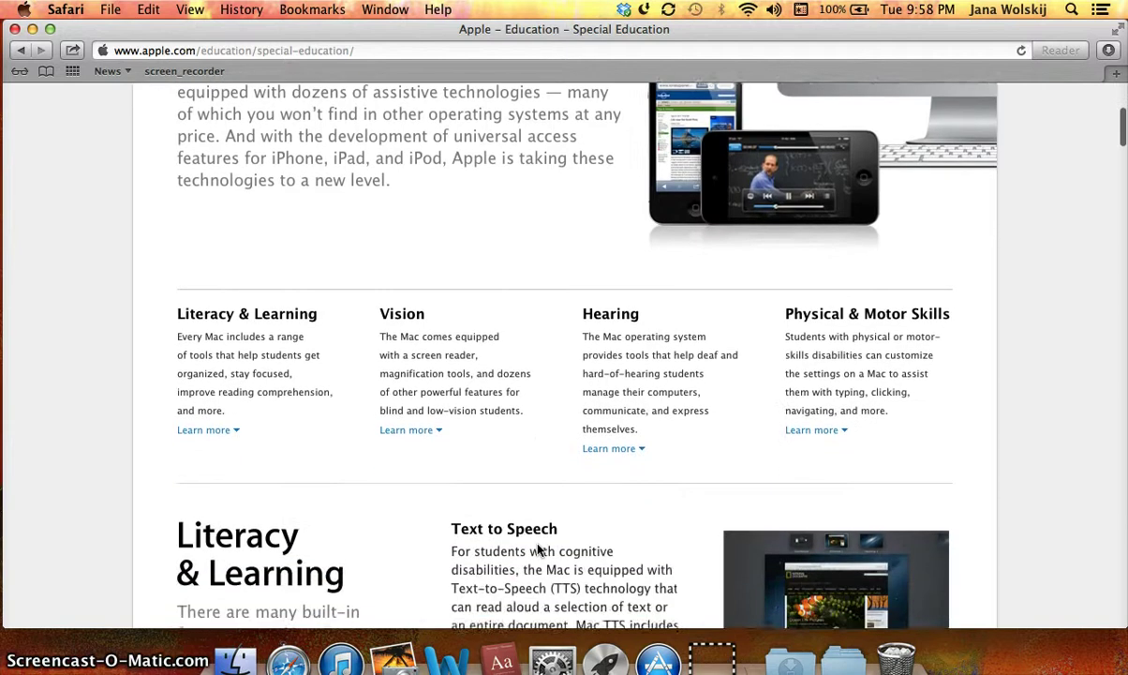
{"action": "left_click", "coordinate": [40, 662]}
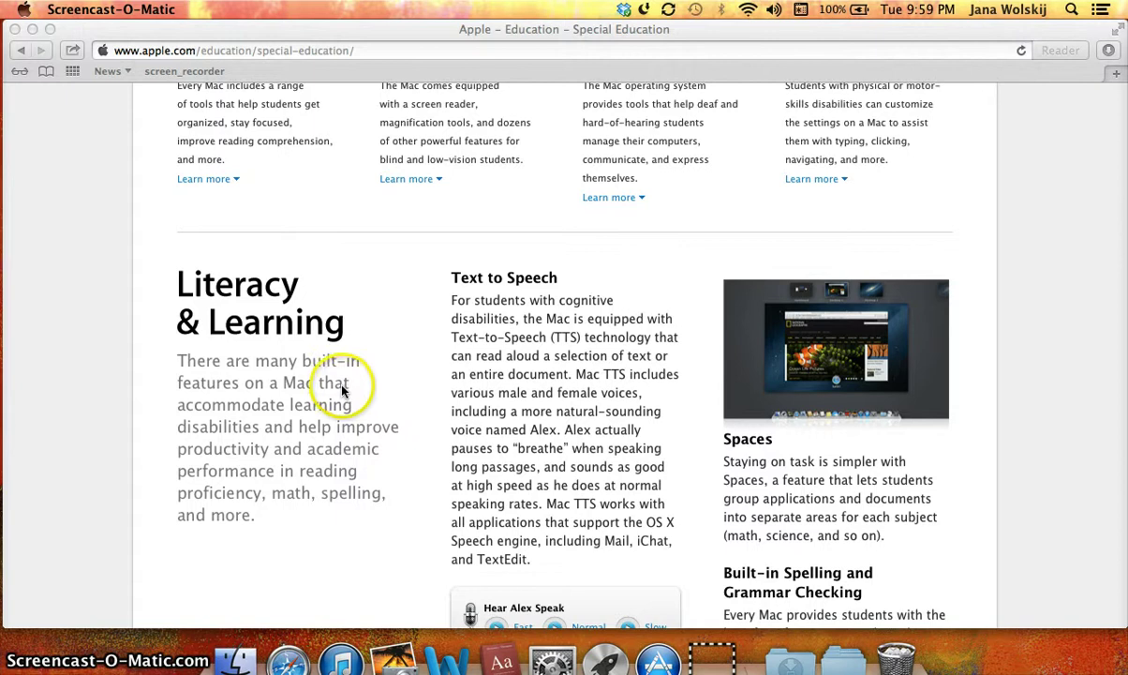
{"action": "left_click", "coordinate": [15, 31]}
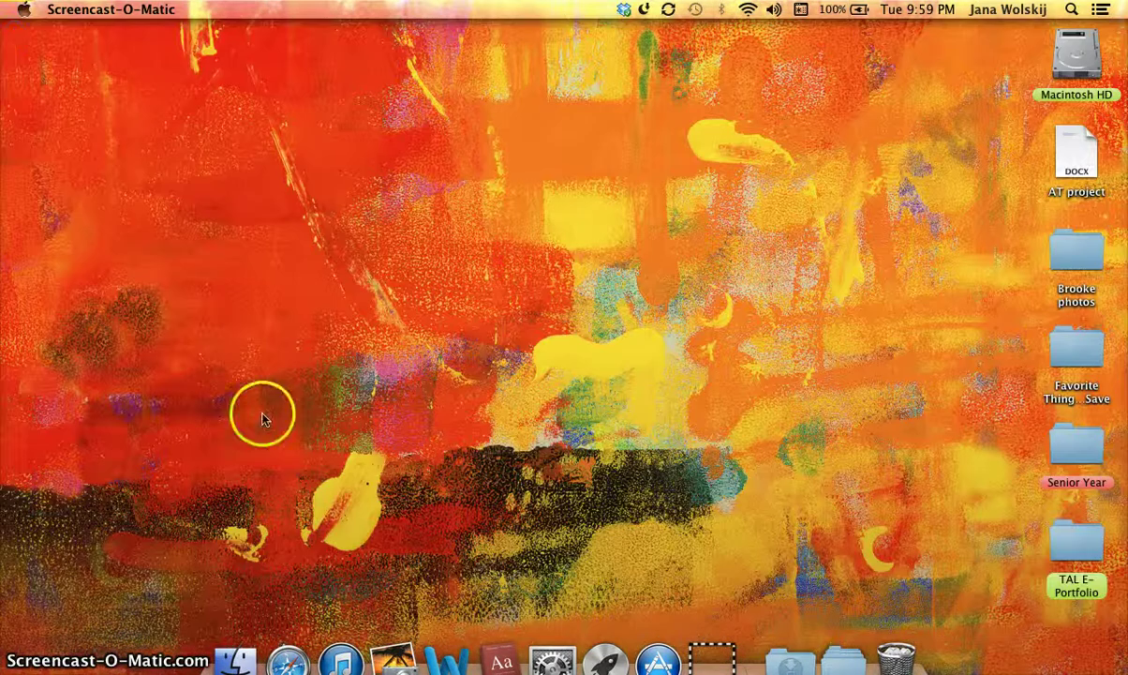
Open System Preferences, move its window toward the middle of the desktop, and show the Display options in the Accessibility settings.
{"action": "left_click", "coordinate": [554, 663]}
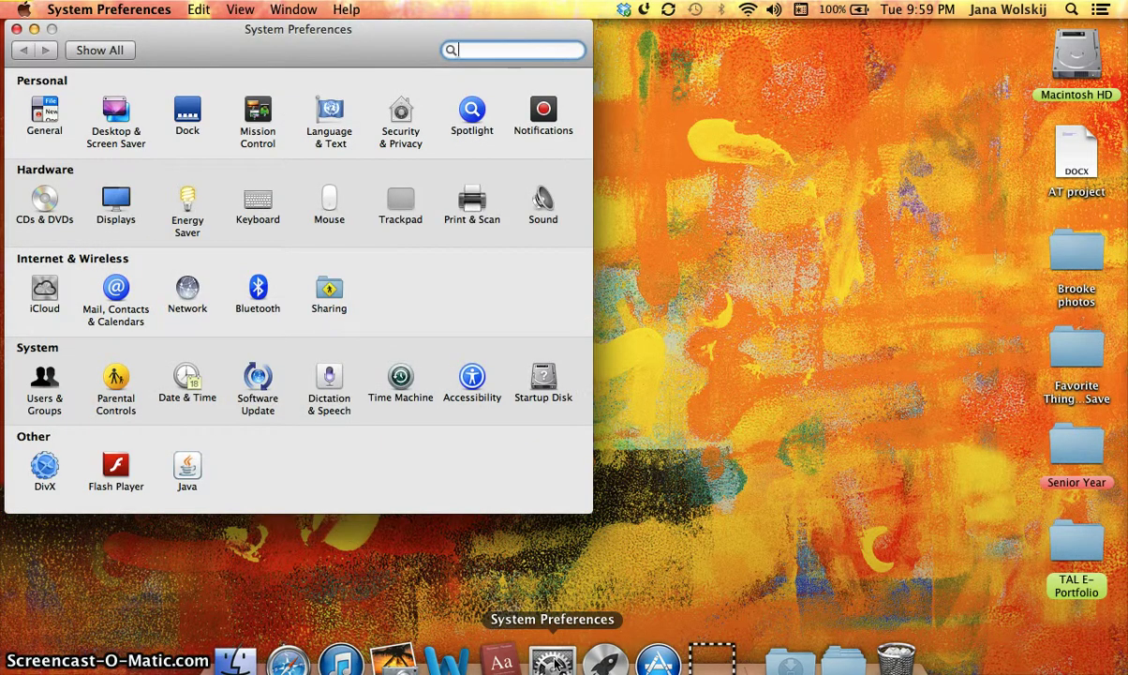
{"action": "left_click_drag", "start_coordinate": [246, 45], "coordinate": [487, 73]}
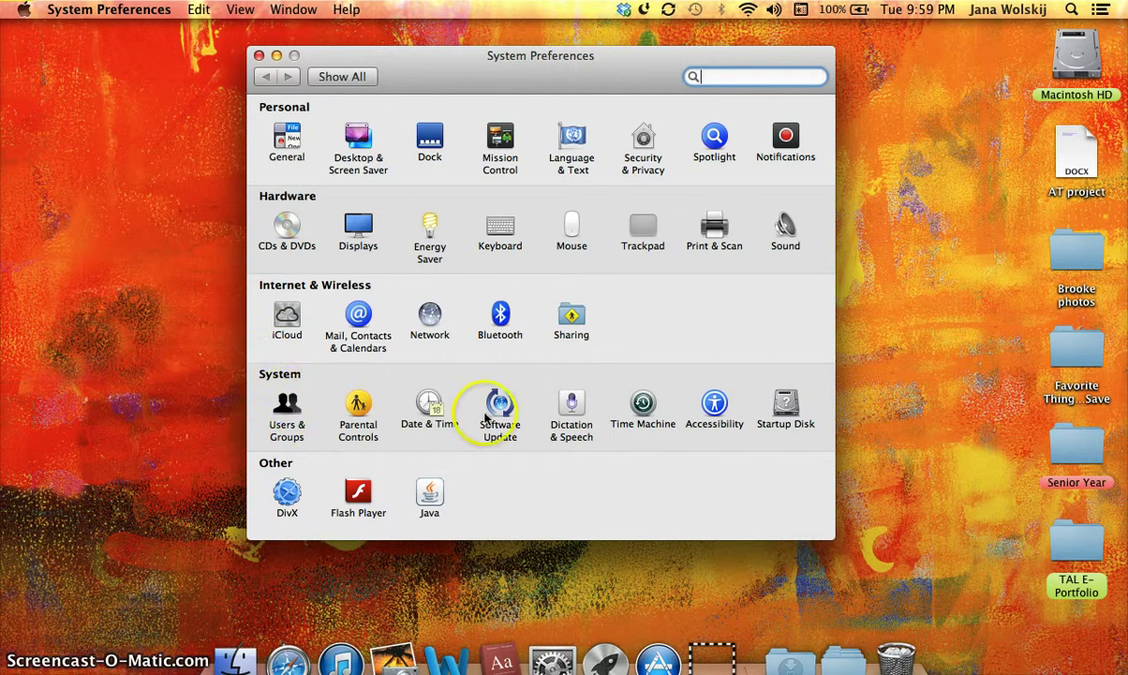
{"action": "left_click", "coordinate": [715, 405]}
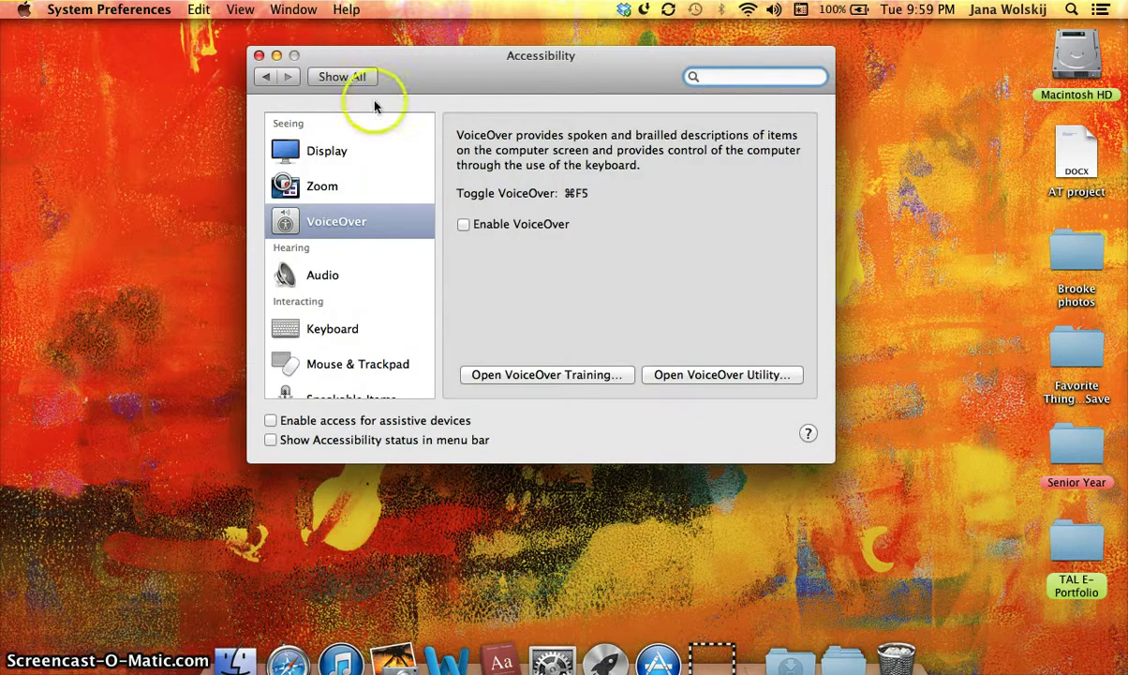
{"action": "left_click", "coordinate": [312, 153]}
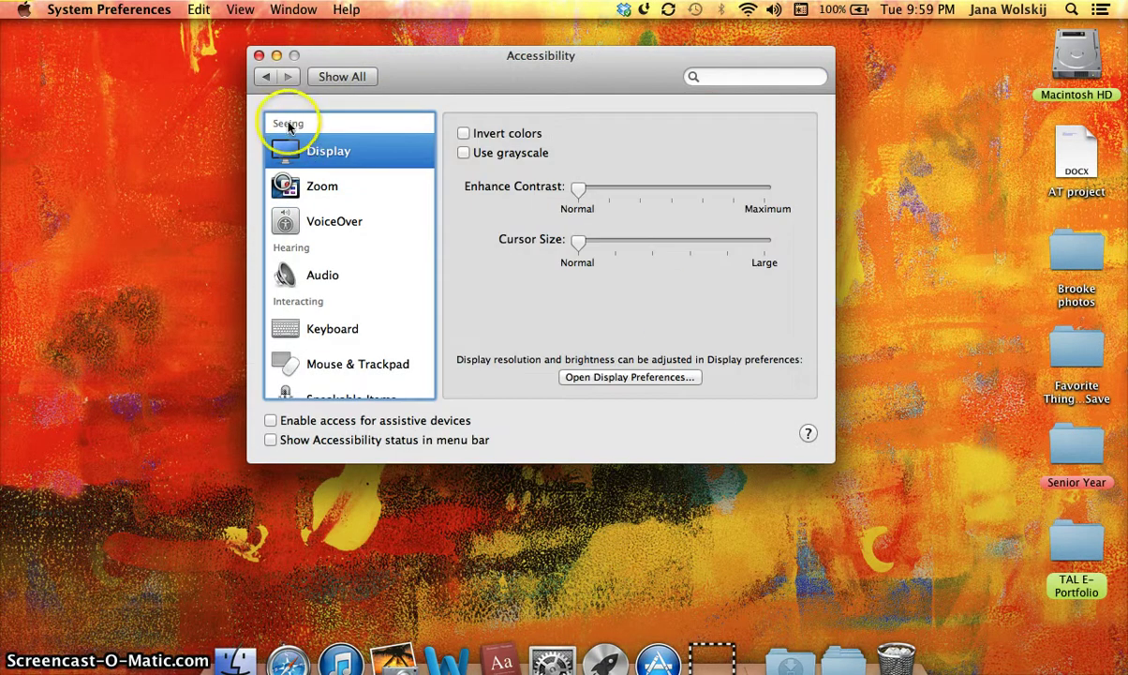
{"action": "scroll", "coordinate": [307, 294], "scroll_direction": "down", "scroll_amount": 2}
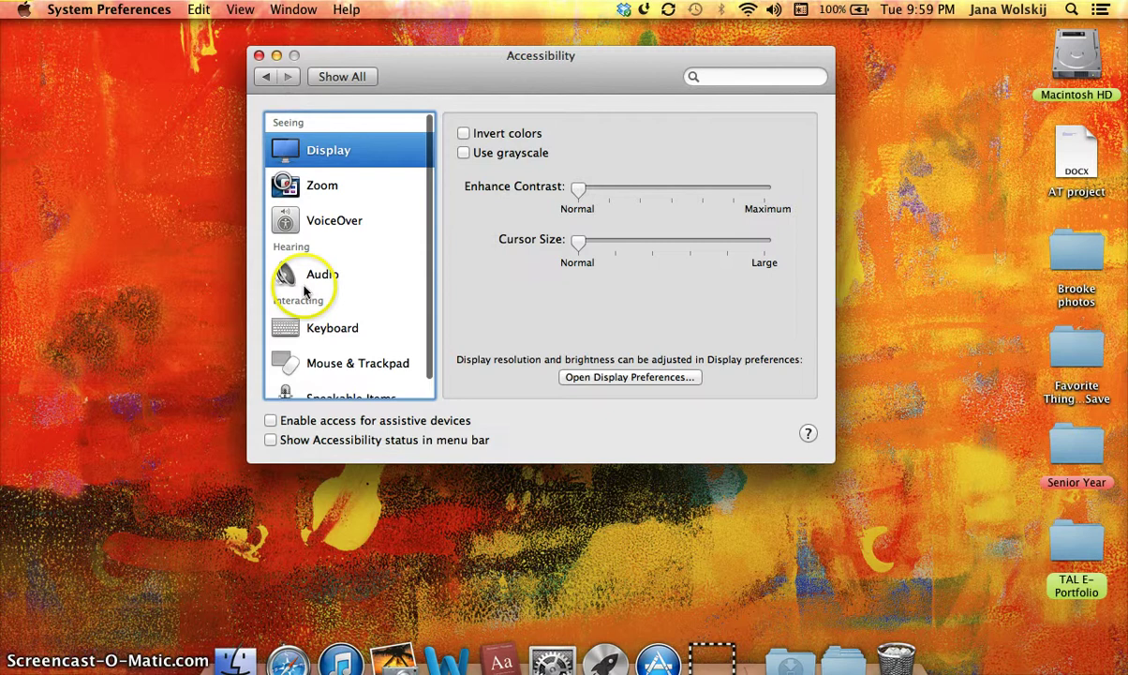
{"action": "scroll", "coordinate": [309, 349], "scroll_direction": "up", "scroll_amount": 2}
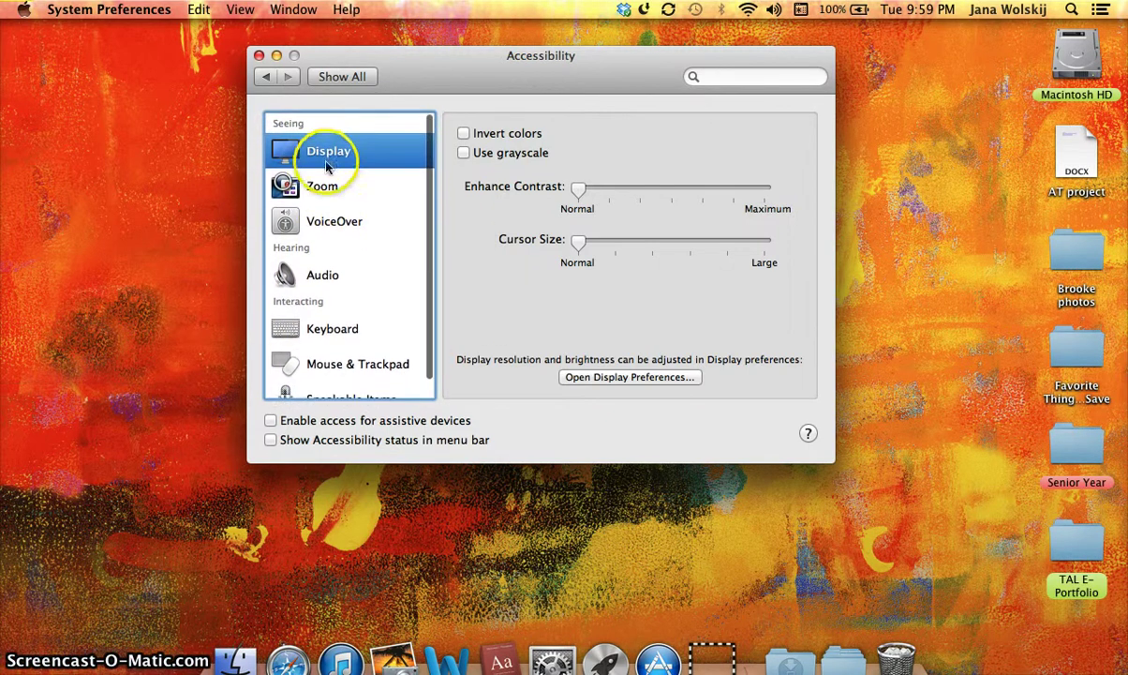
Try the Invert colors and Use grayscale display options, switching each one on and off again.
{"action": "left_click", "coordinate": [514, 137]}
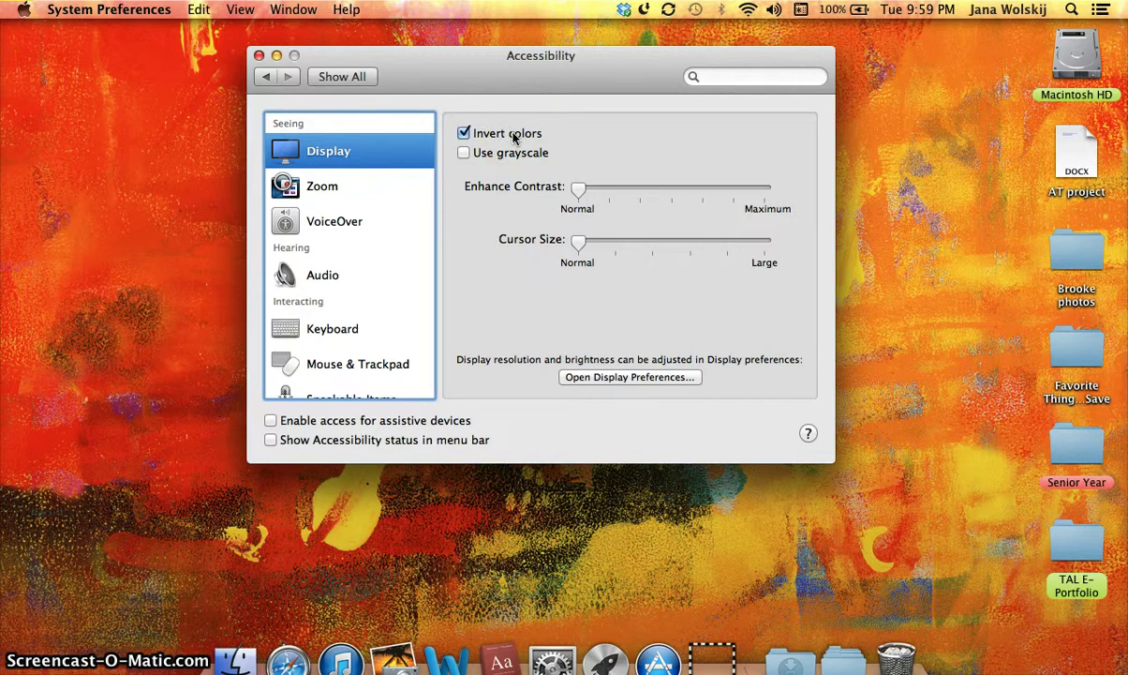
{"action": "left_click", "coordinate": [513, 135]}
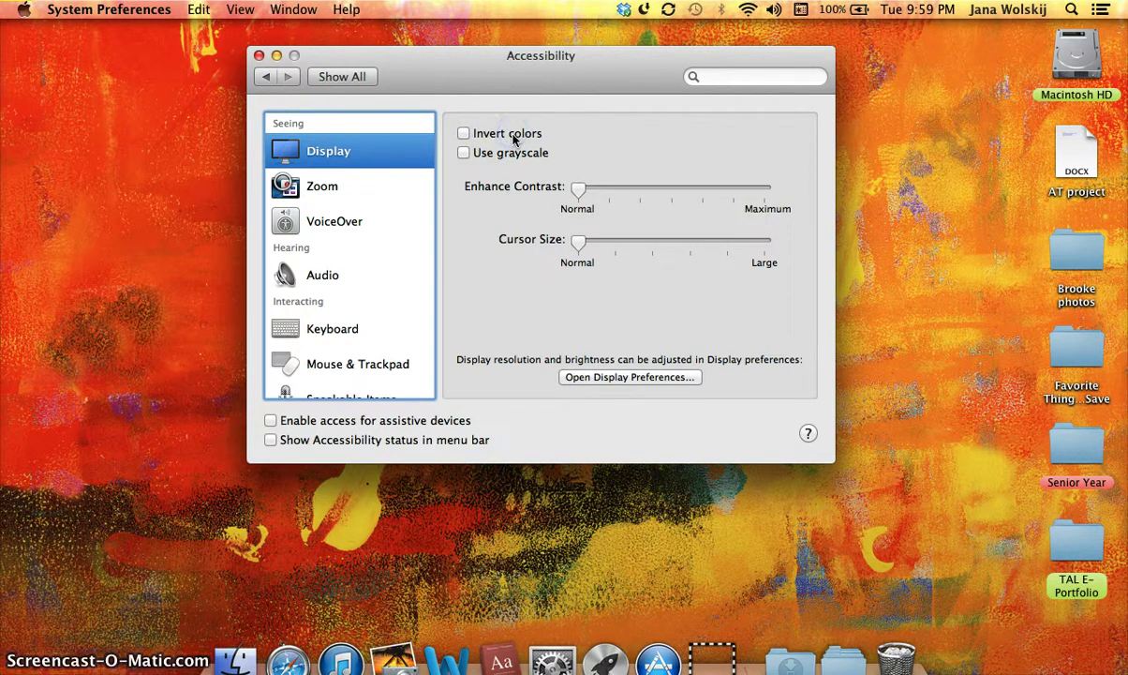
{"action": "left_click", "coordinate": [517, 158]}
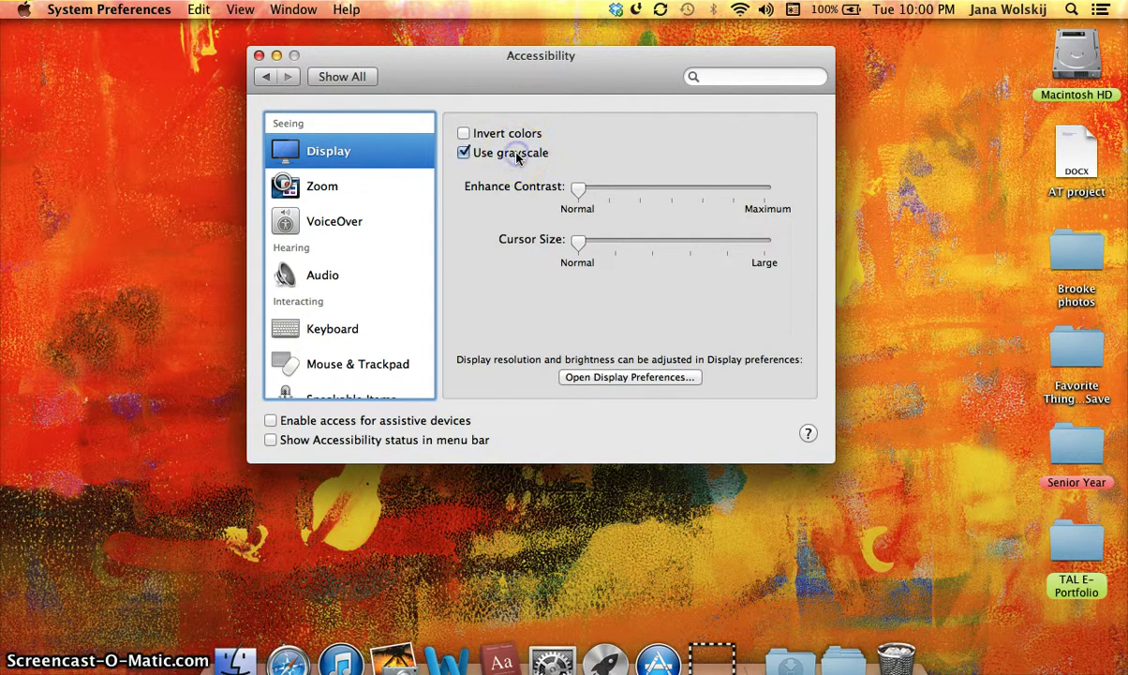
{"action": "left_click", "coordinate": [519, 156]}
Try the Large cursor size over the menu bar clock and return the cursor size to Normal.
{"action": "mouse_move", "coordinate": [578, 190]}
{"action": "left_mouse_down"}
{"action": "mouse_move", "coordinate": [726, 186]}
{"action": "mouse_move", "coordinate": [560, 168]}
{"action": "mouse_move", "coordinate": [573, 201]}
{"action": "left_mouse_up"}
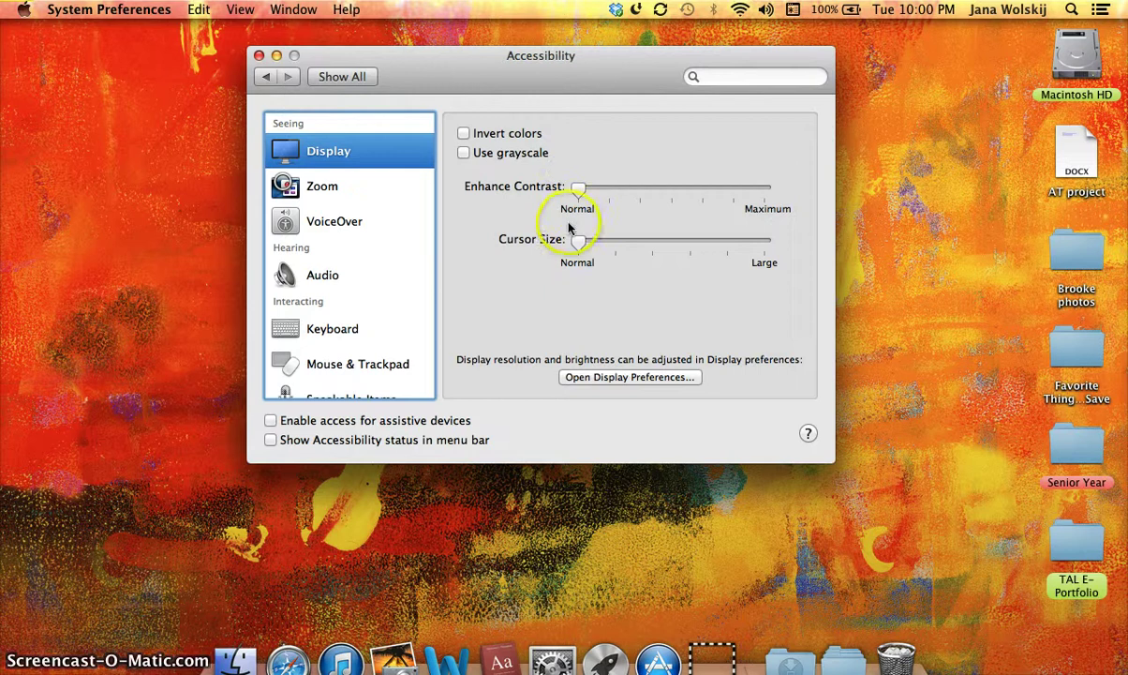
{"action": "left_click_drag", "start_coordinate": [578, 244], "coordinate": [773, 251]}
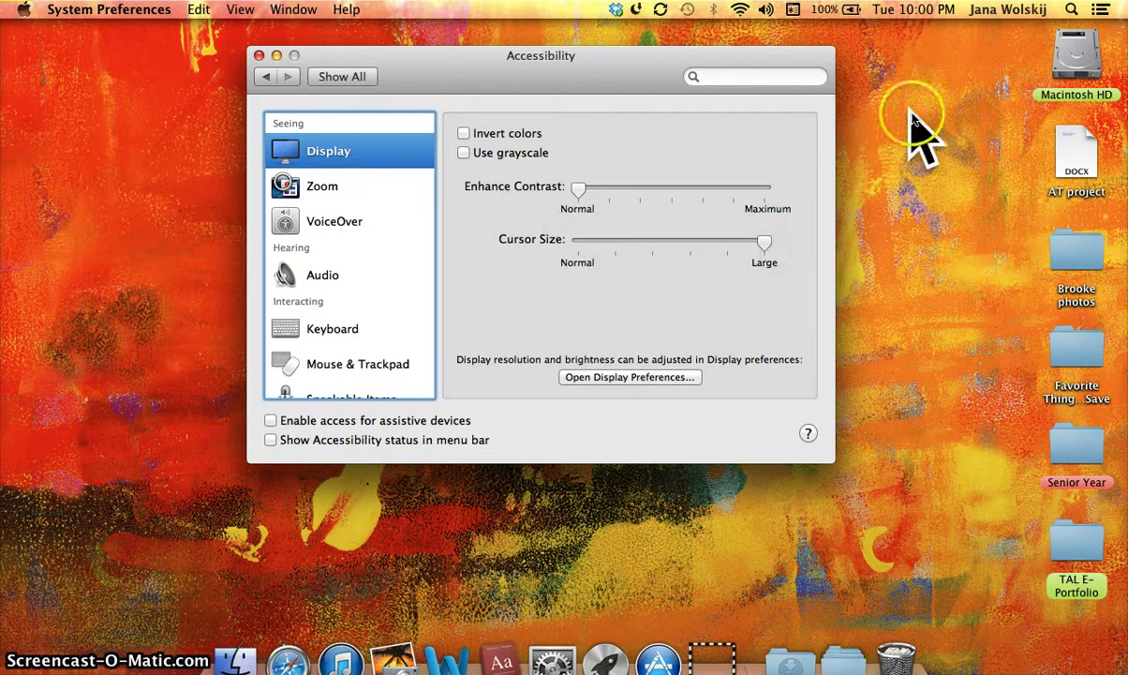
{"action": "left_click", "coordinate": [892, 11]}
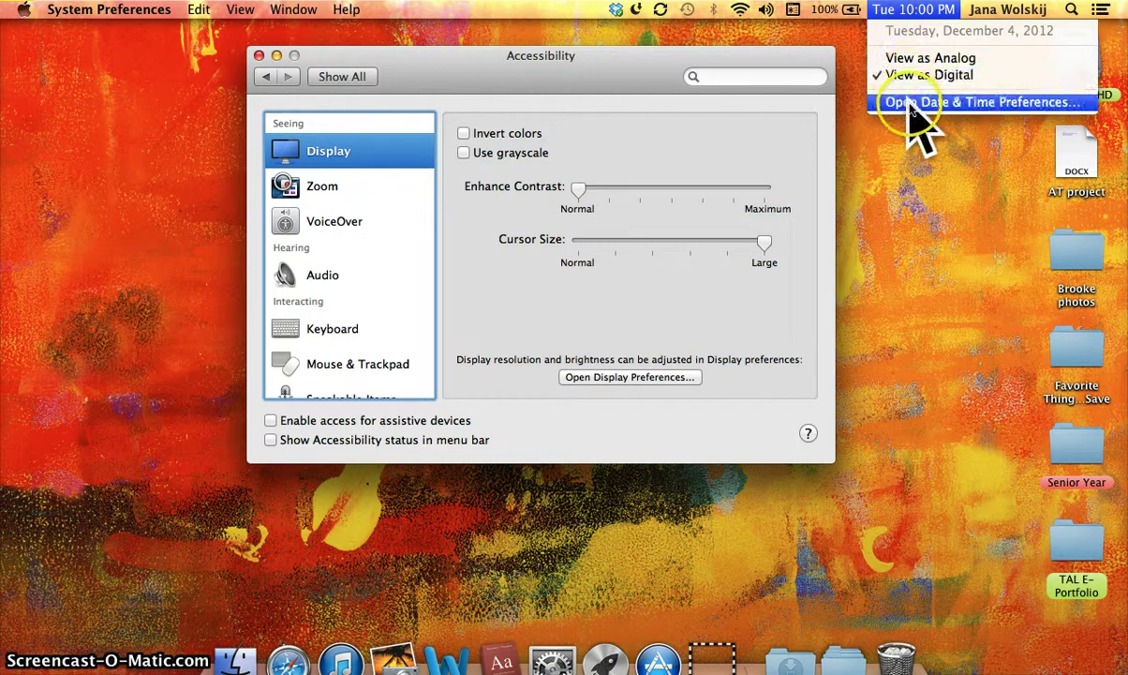
{"action": "left_click", "coordinate": [883, 13]}
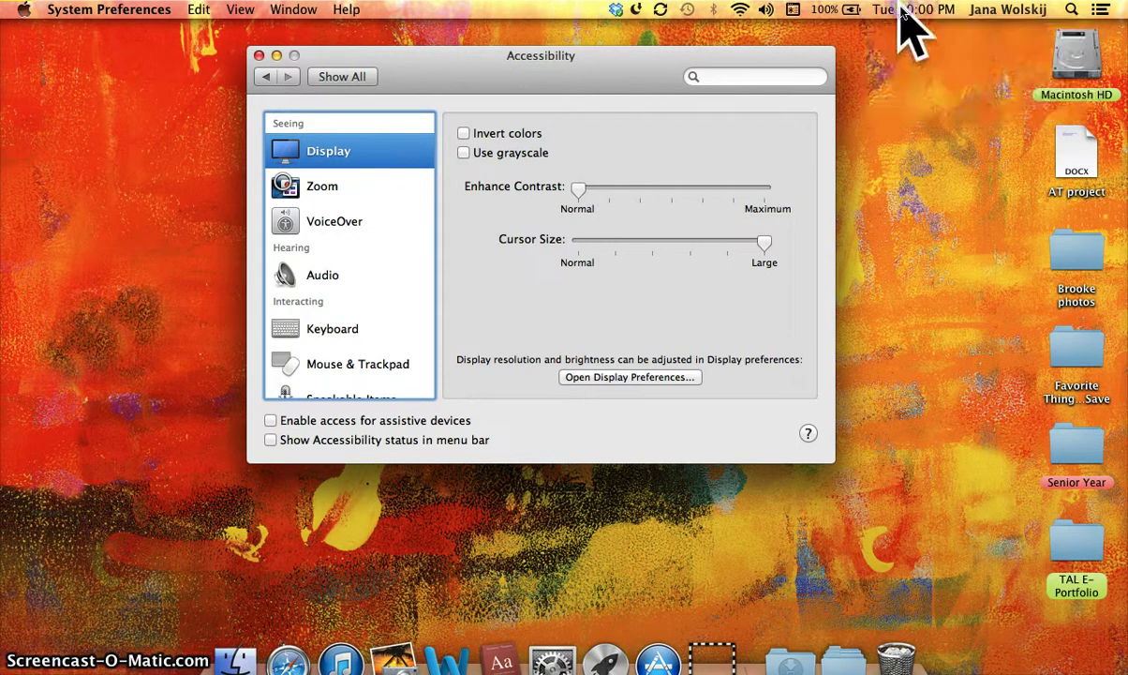
{"action": "left_click_drag", "start_coordinate": [763, 242], "coordinate": [538, 258]}
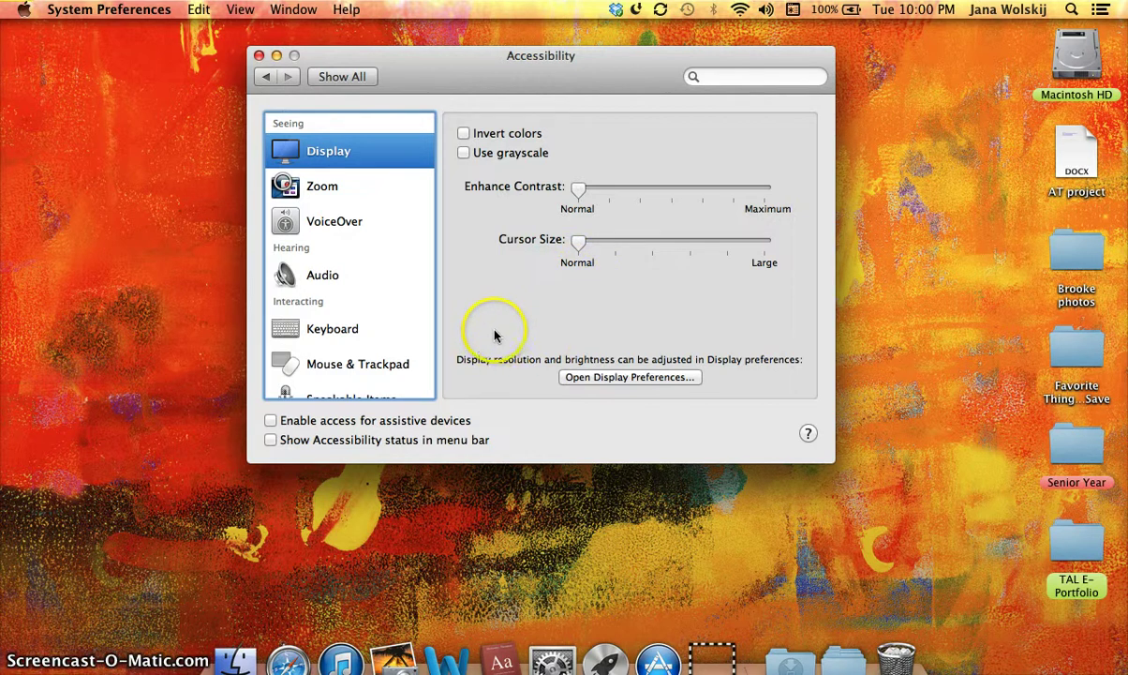
Set the accessibility Zoom Style to Picture-in-picture and close the preferences window.
{"action": "left_click", "coordinate": [376, 192]}
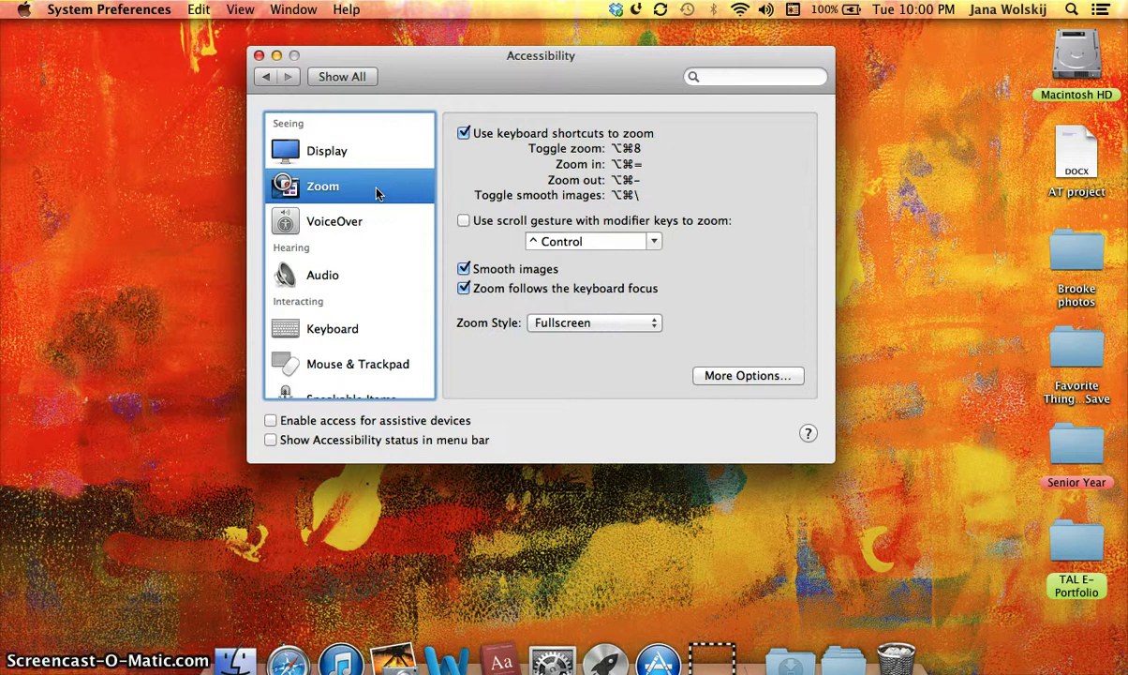
{"action": "left_click", "coordinate": [574, 323]}
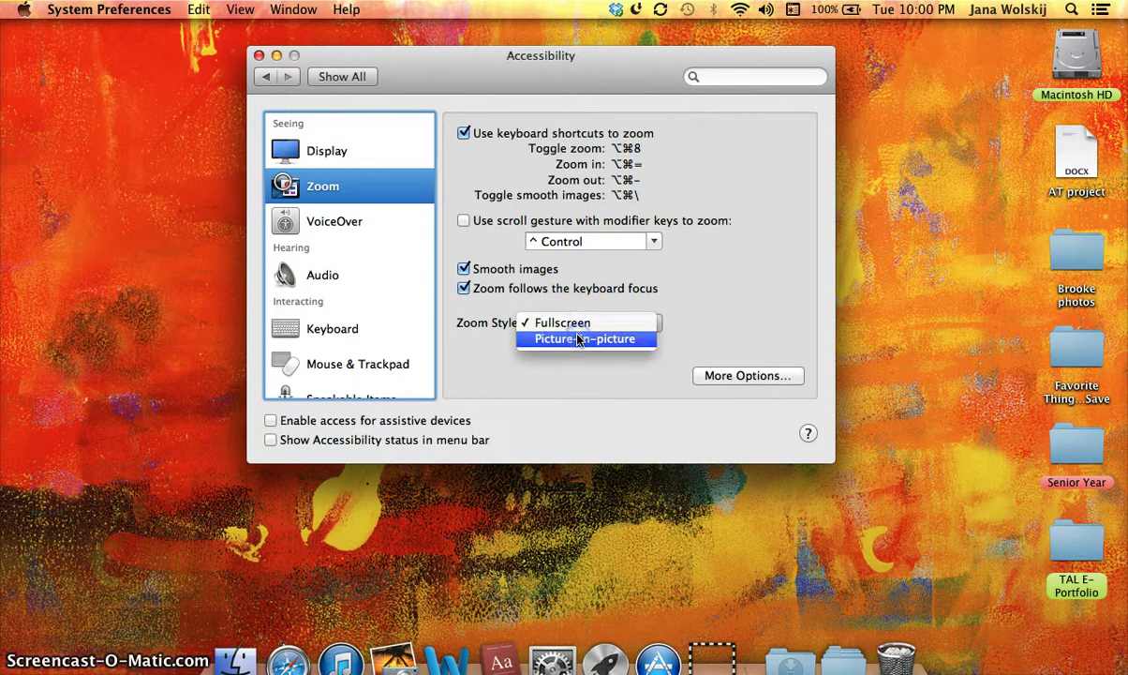
{"action": "left_click", "coordinate": [579, 340]}
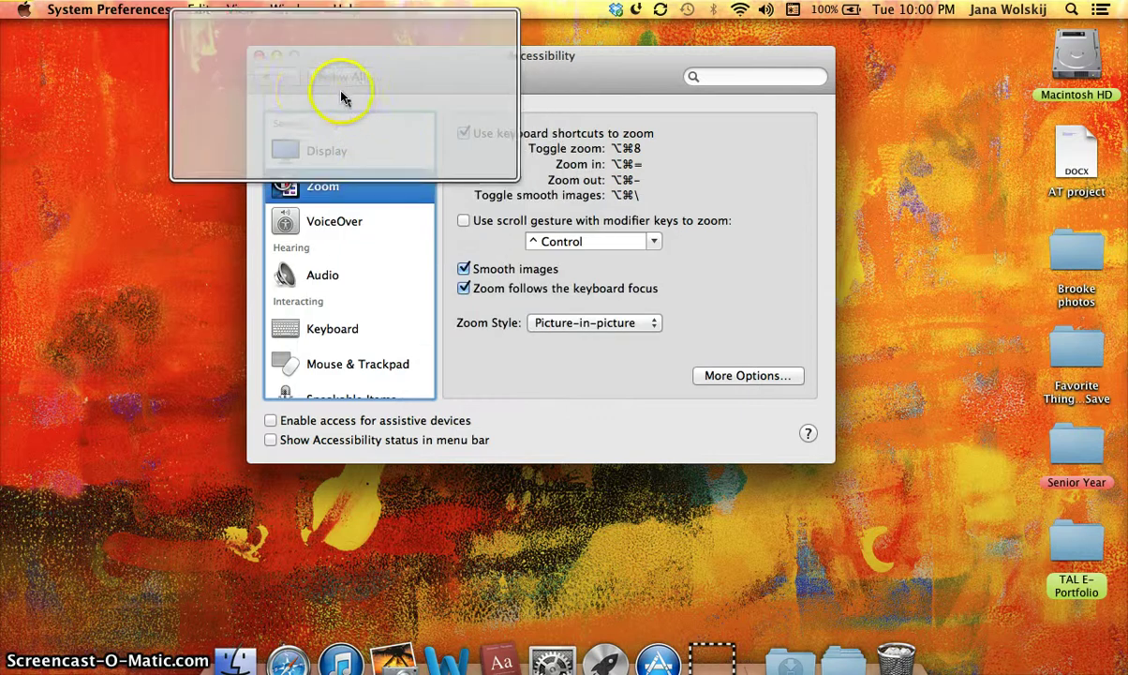
{"action": "left_click", "coordinate": [261, 59]}
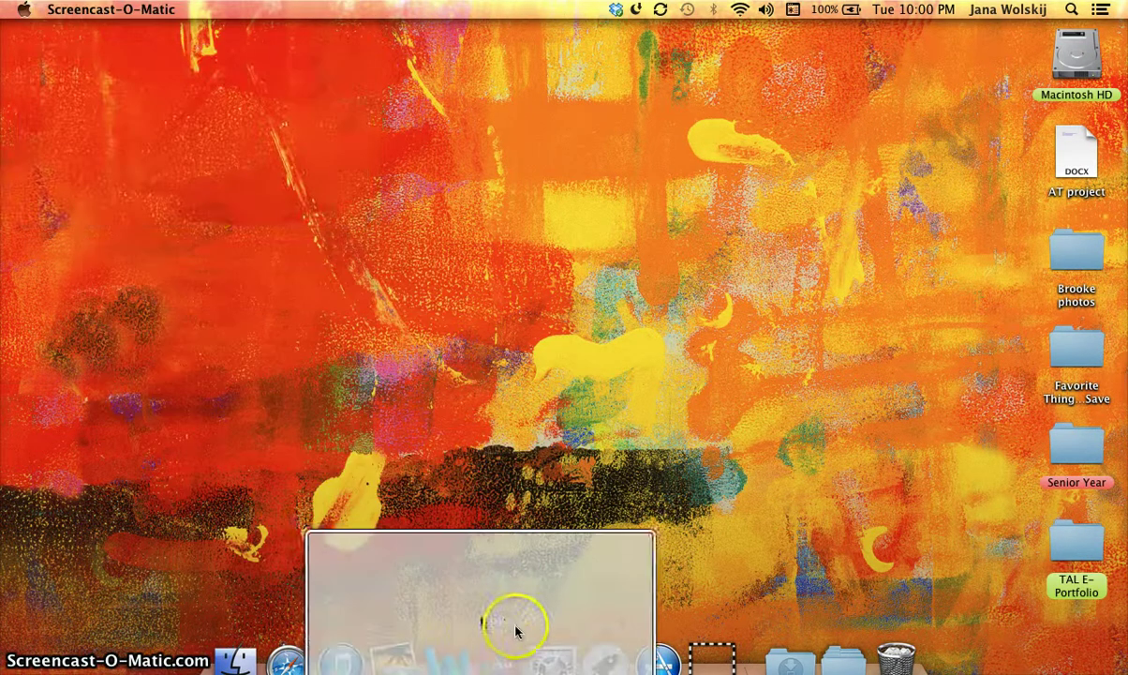
Reopen the Accessibility settings in System Preferences and set the Zoom Style to Fullscreen.
{"action": "left_click", "coordinate": [564, 663]}
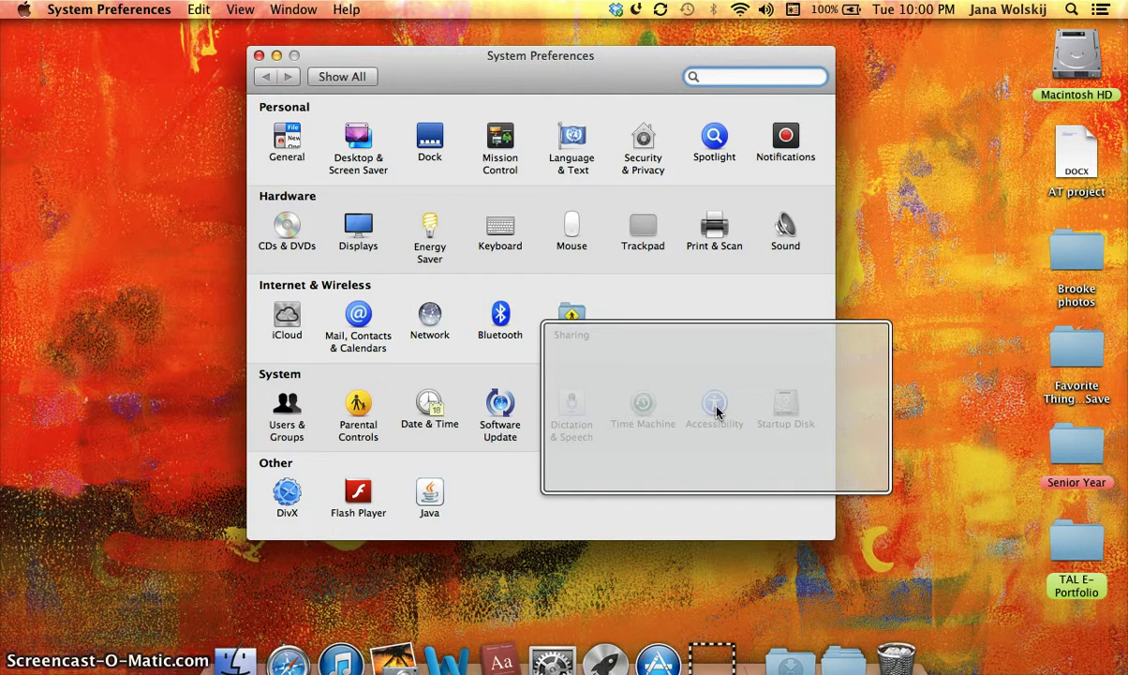
{"action": "left_click", "coordinate": [717, 410]}
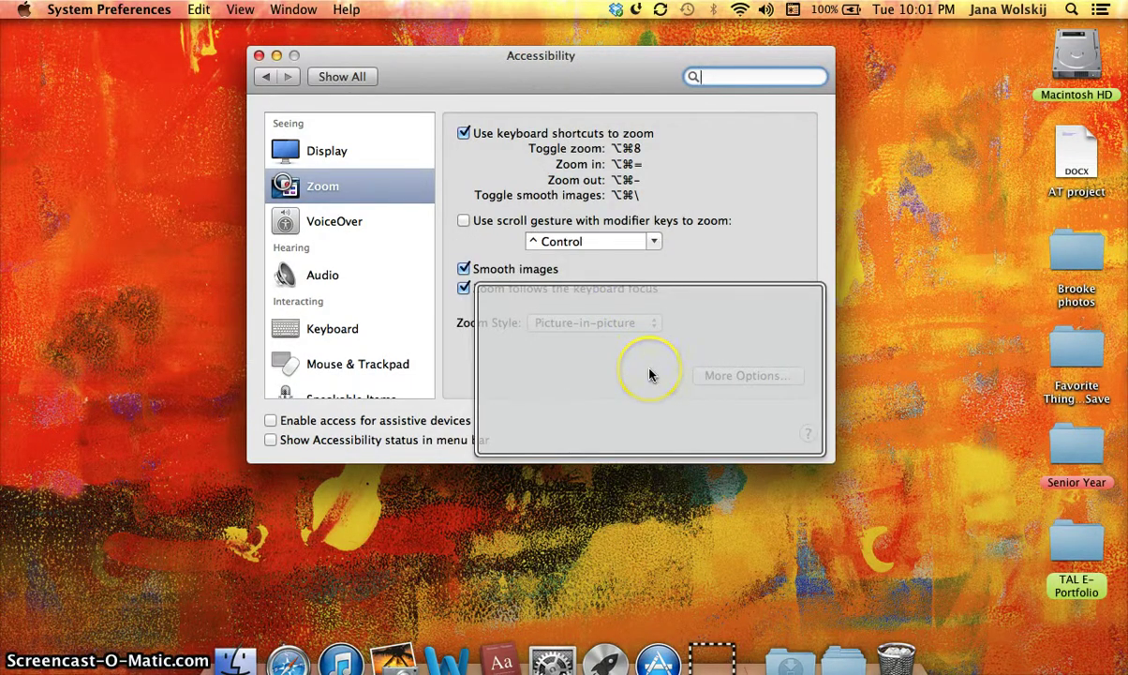
{"action": "left_click", "coordinate": [613, 322]}
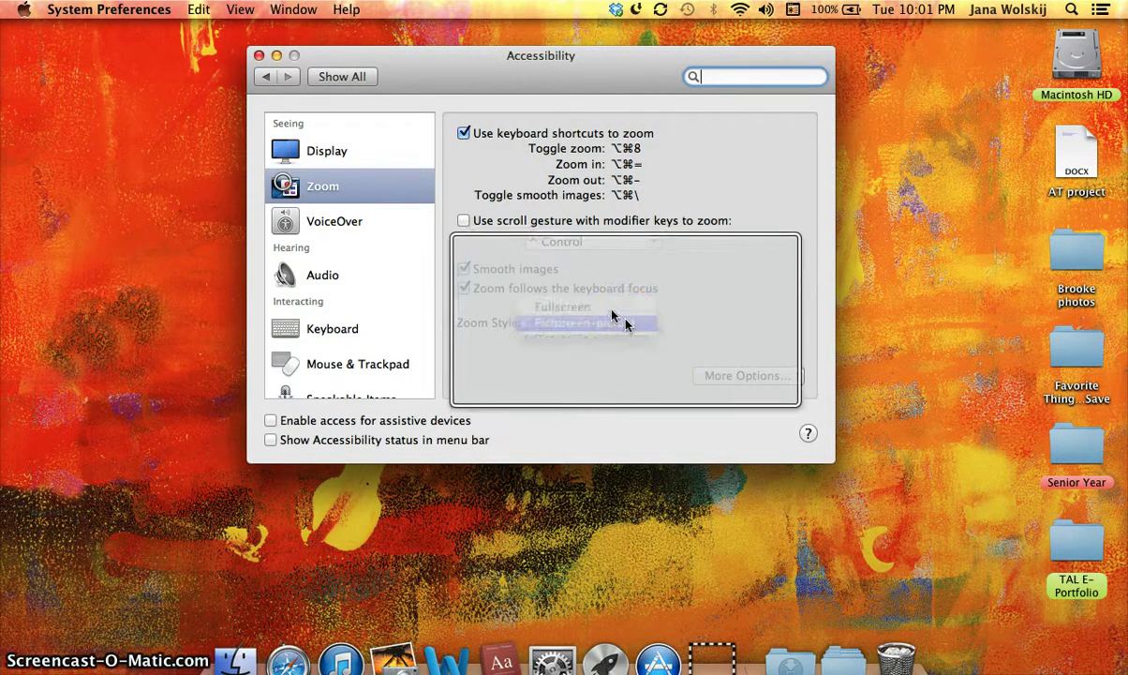
{"action": "left_click", "coordinate": [602, 307]}
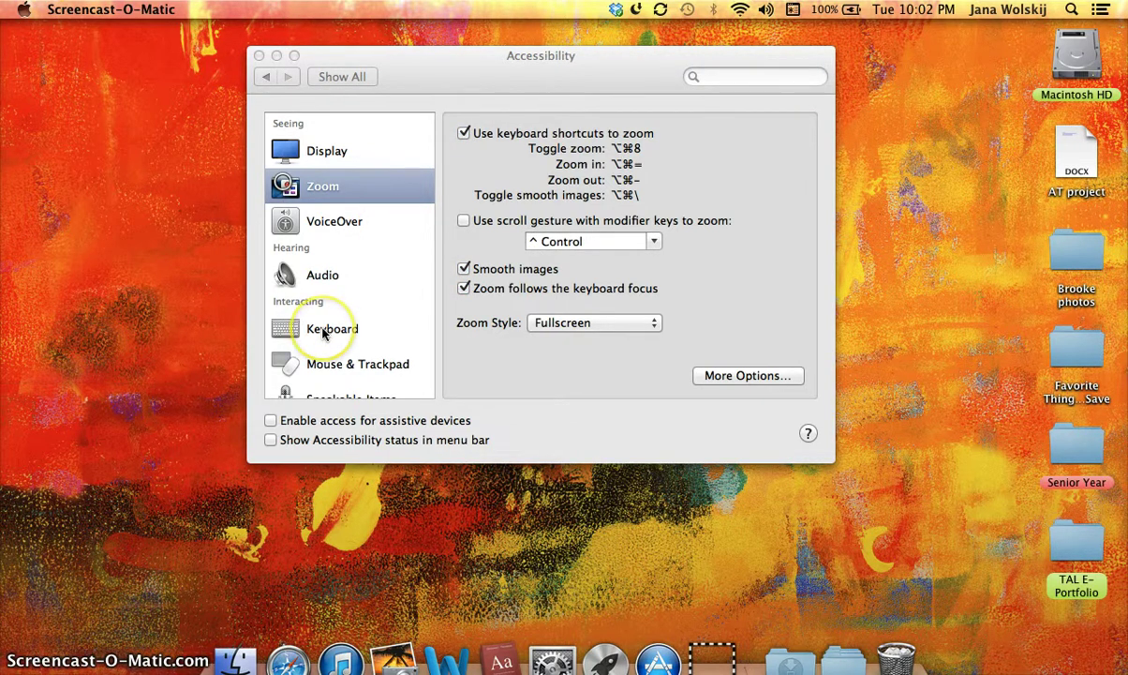
In the Audio accessibility settings, enable flashing the screen when an alert occurs and test the screen flash.
{"action": "left_click", "coordinate": [317, 272]}
{"action": "left_click", "coordinate": [317, 272]}
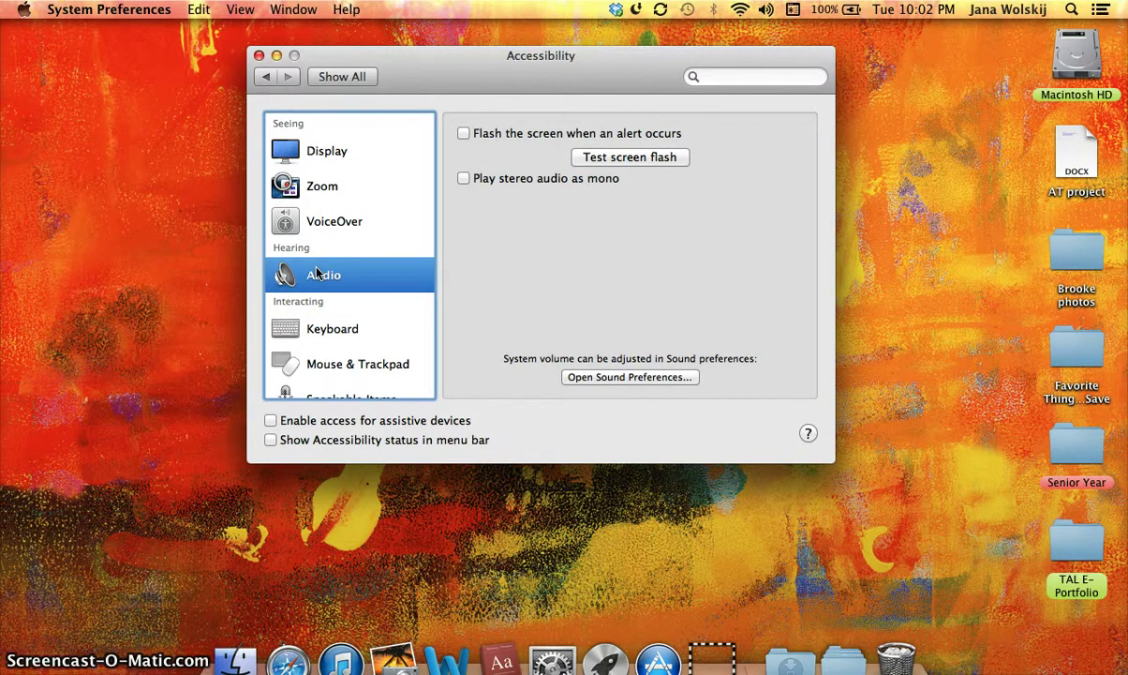
{"action": "left_click", "coordinate": [522, 137]}
{"action": "left_click", "coordinate": [594, 158]}
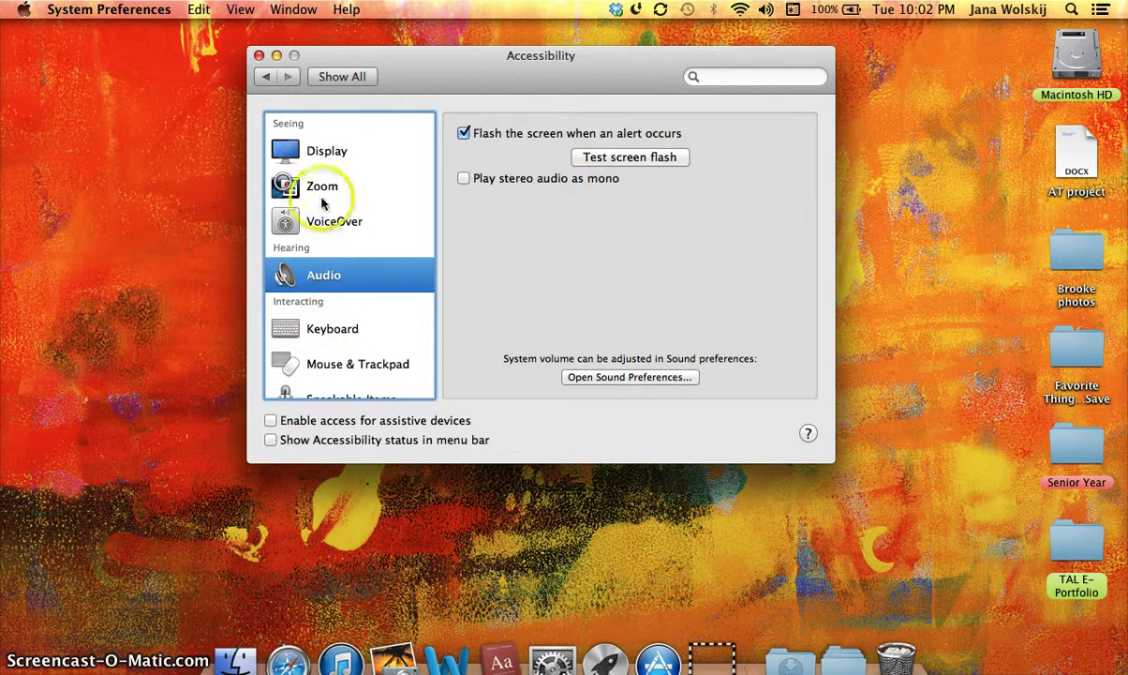
{"action": "scroll", "coordinate": [327, 255], "scroll_direction": "down", "scroll_amount": 1}
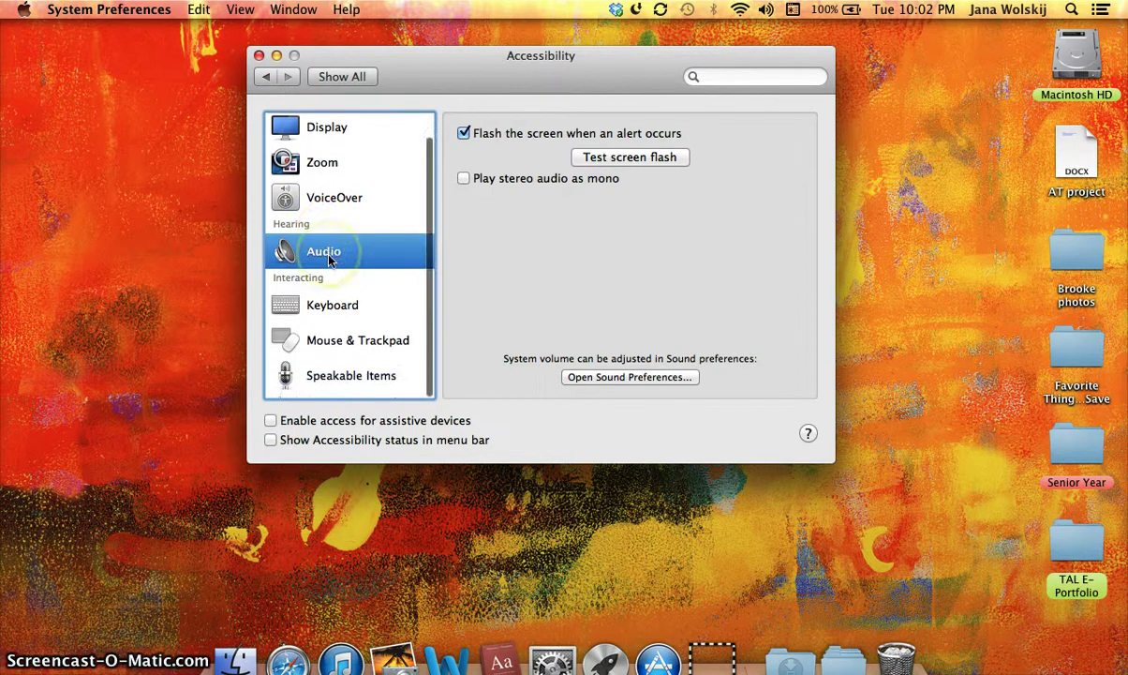
Review the Keyboard accessibility settings and lower the double-click speed by one notch in the Mouse & Trackpad settings.
{"action": "left_click", "coordinate": [319, 315]}
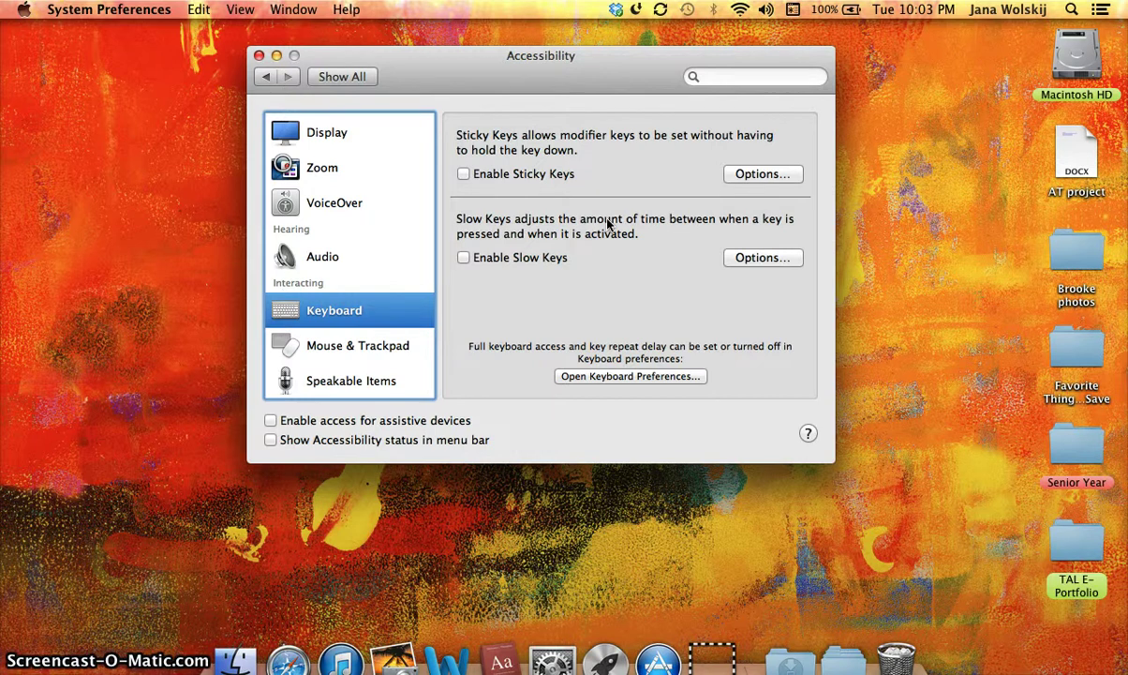
{"action": "left_click", "coordinate": [387, 348]}
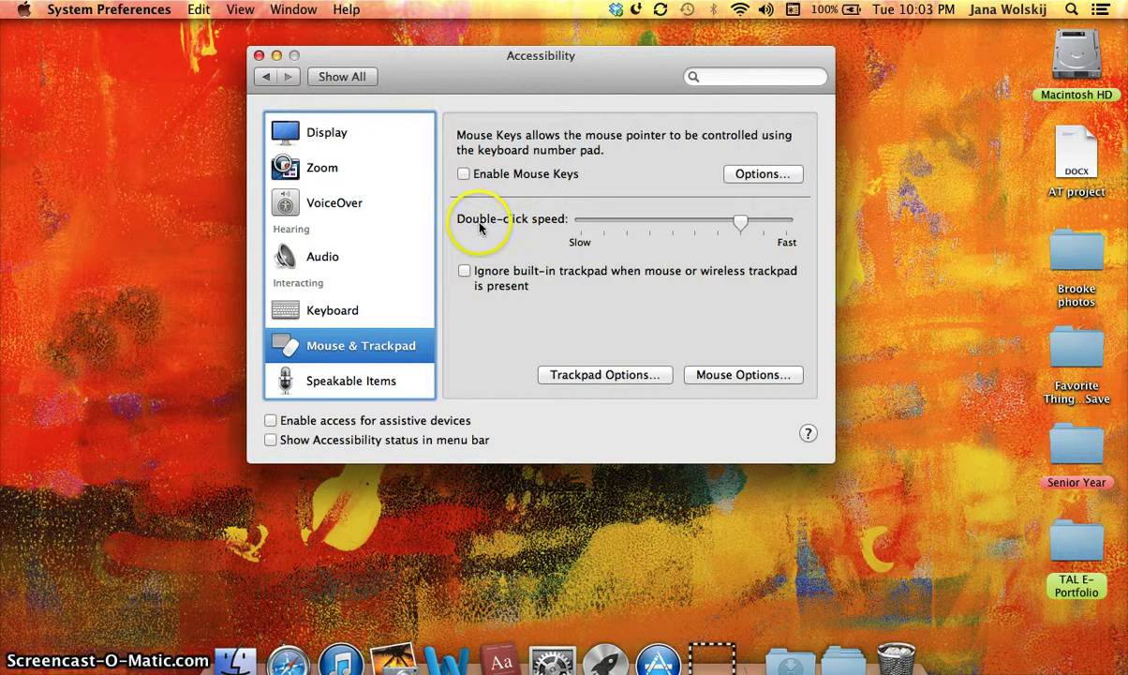
{"action": "left_click_drag", "start_coordinate": [741, 221], "coordinate": [715, 218]}
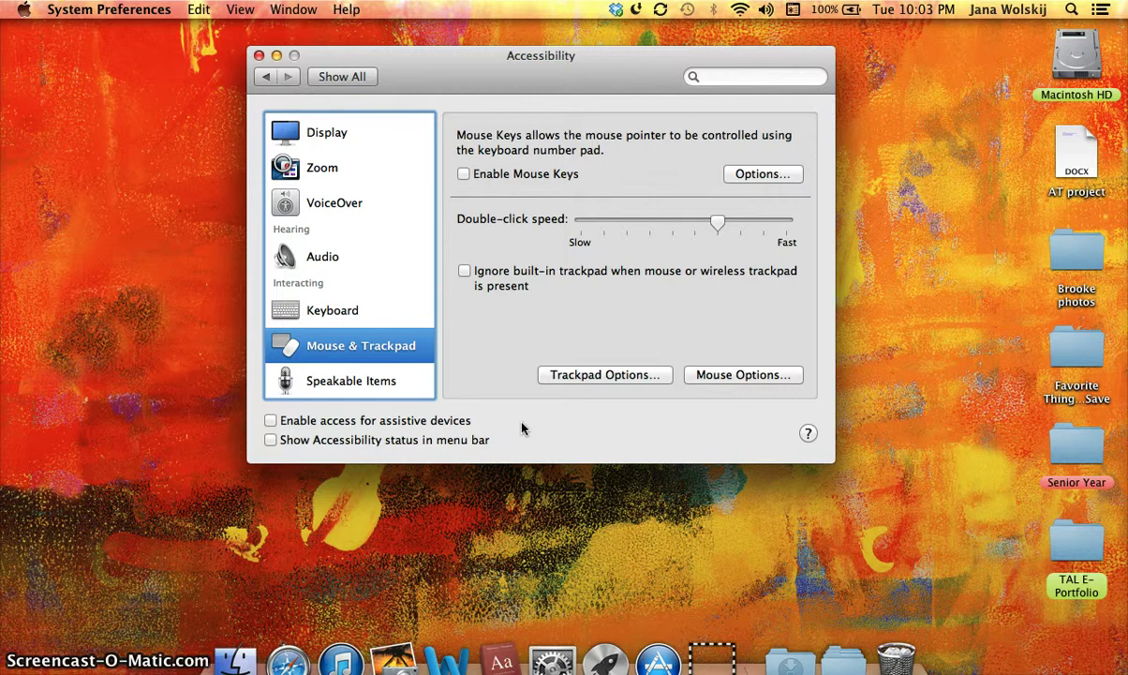
{"action": "left_click", "coordinate": [322, 424]}
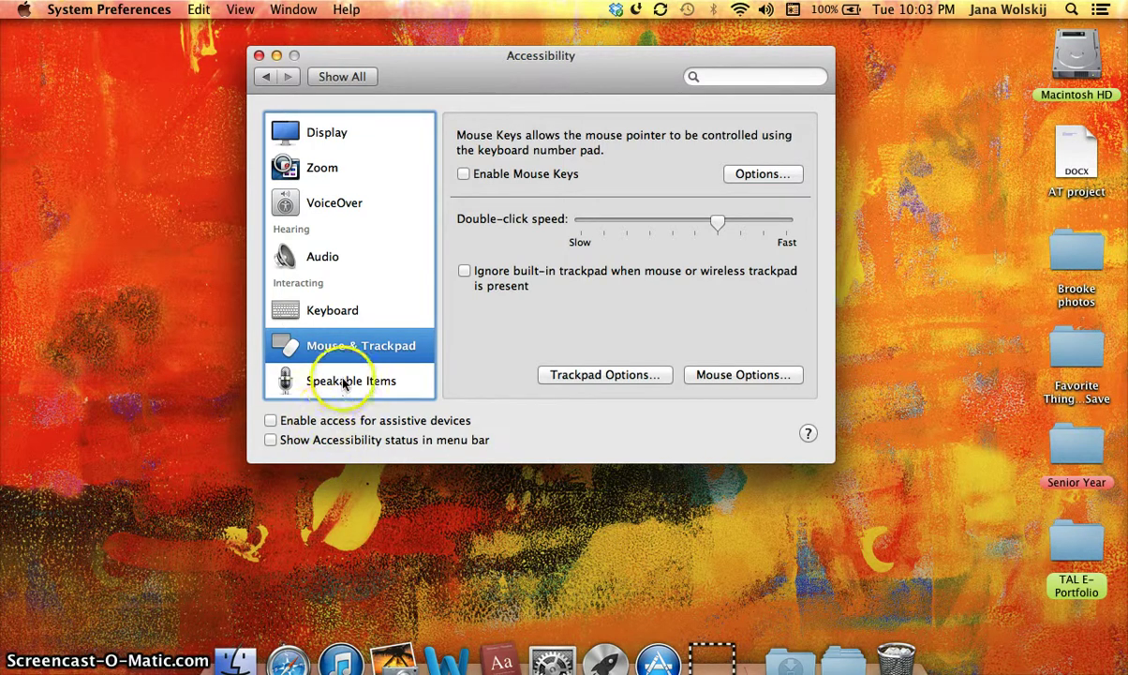
Examine the Speakable Items recognition sounds, listening key and command sets, and return to the Display accessibility settings.
{"action": "left_click", "coordinate": [337, 379]}
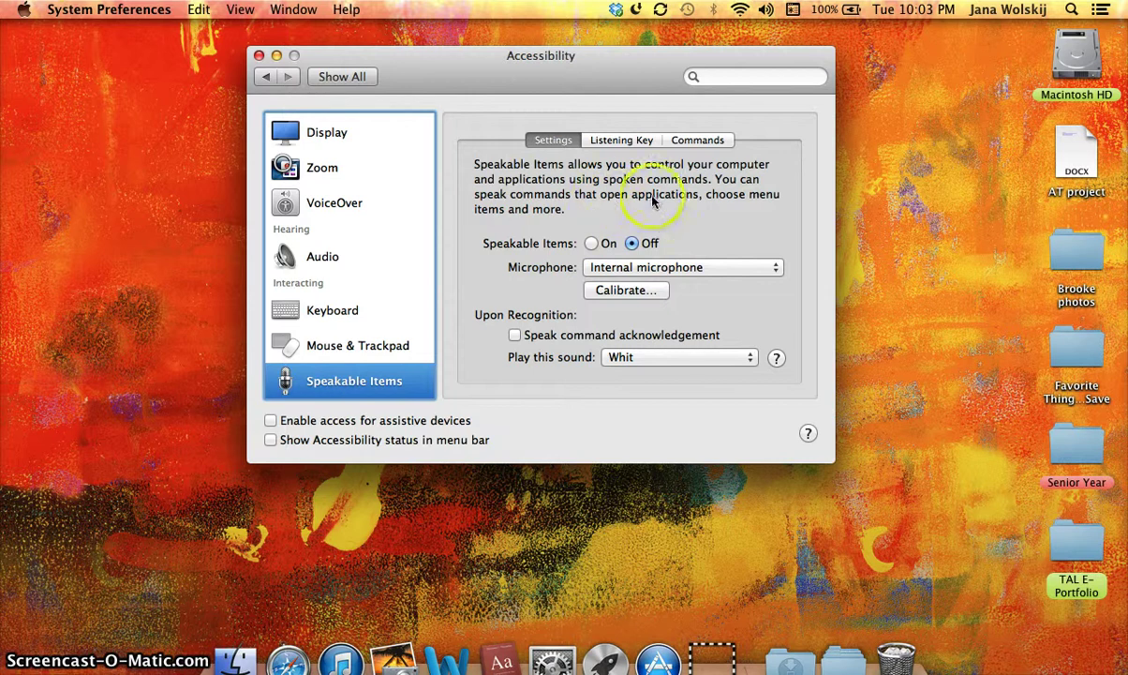
{"action": "left_click", "coordinate": [627, 358]}
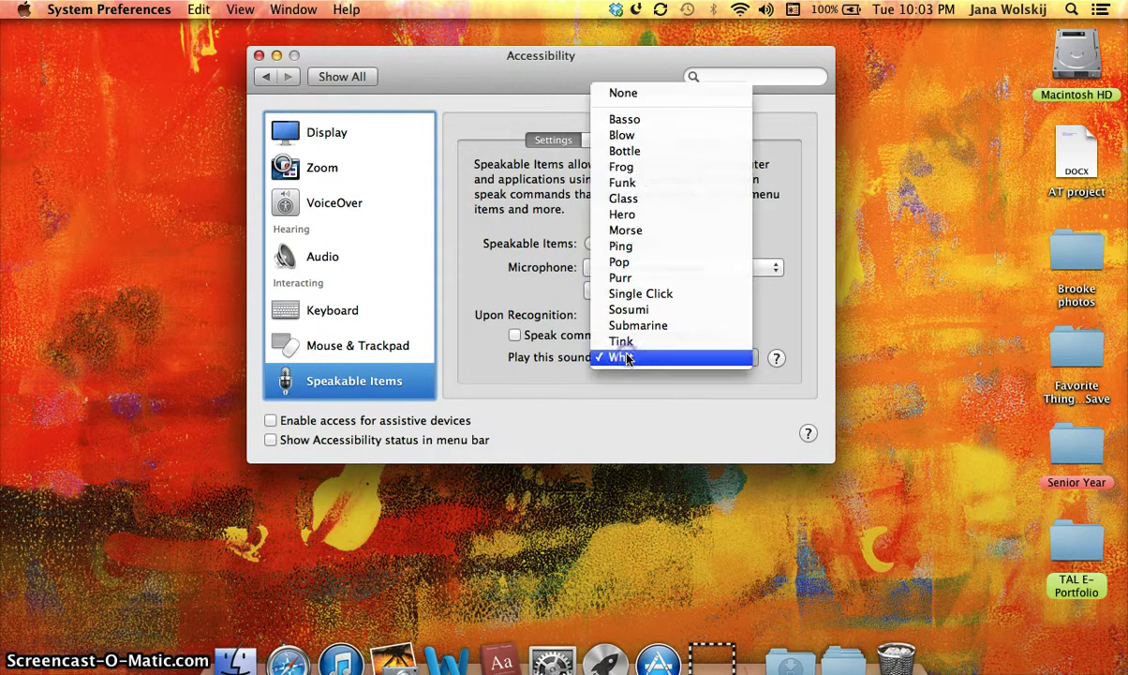
{"action": "left_click", "coordinate": [627, 358]}
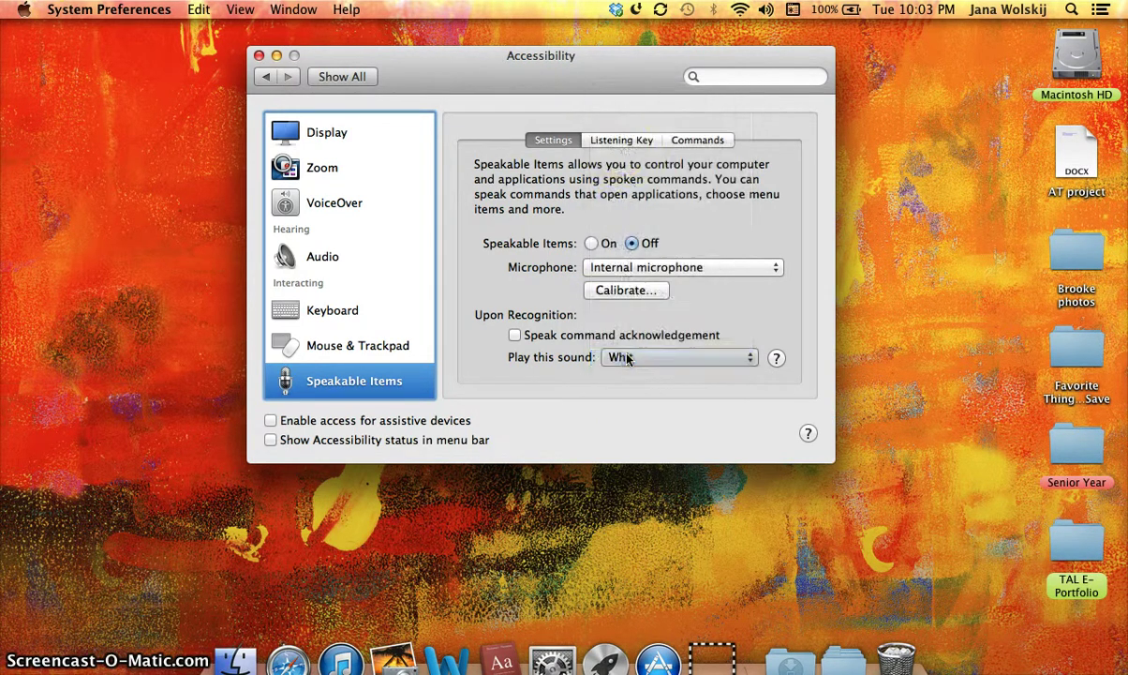
{"action": "left_click", "coordinate": [622, 140]}
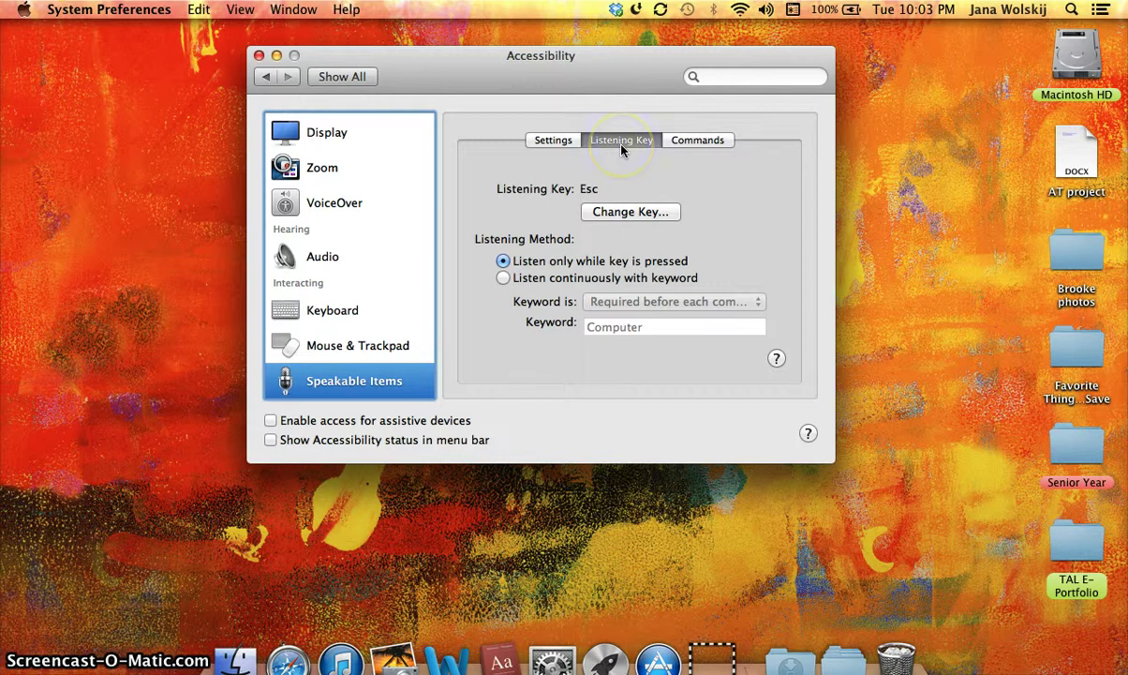
{"action": "left_click", "coordinate": [683, 145]}
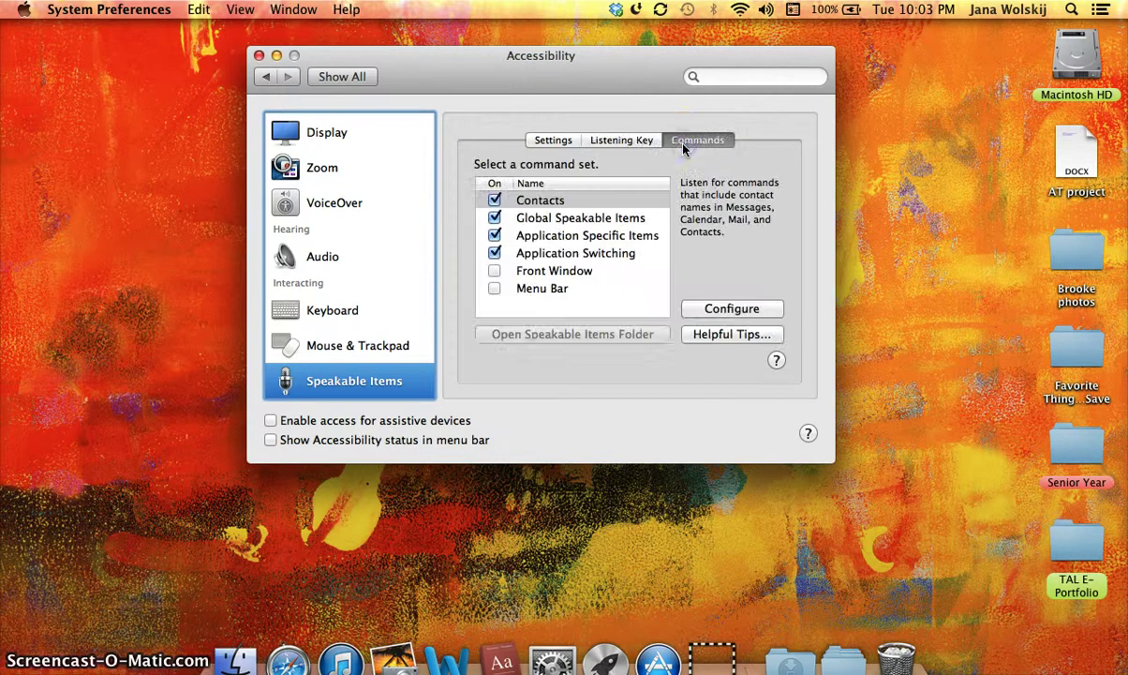
{"action": "left_click", "coordinate": [622, 142]}
{"action": "left_click", "coordinate": [560, 142]}
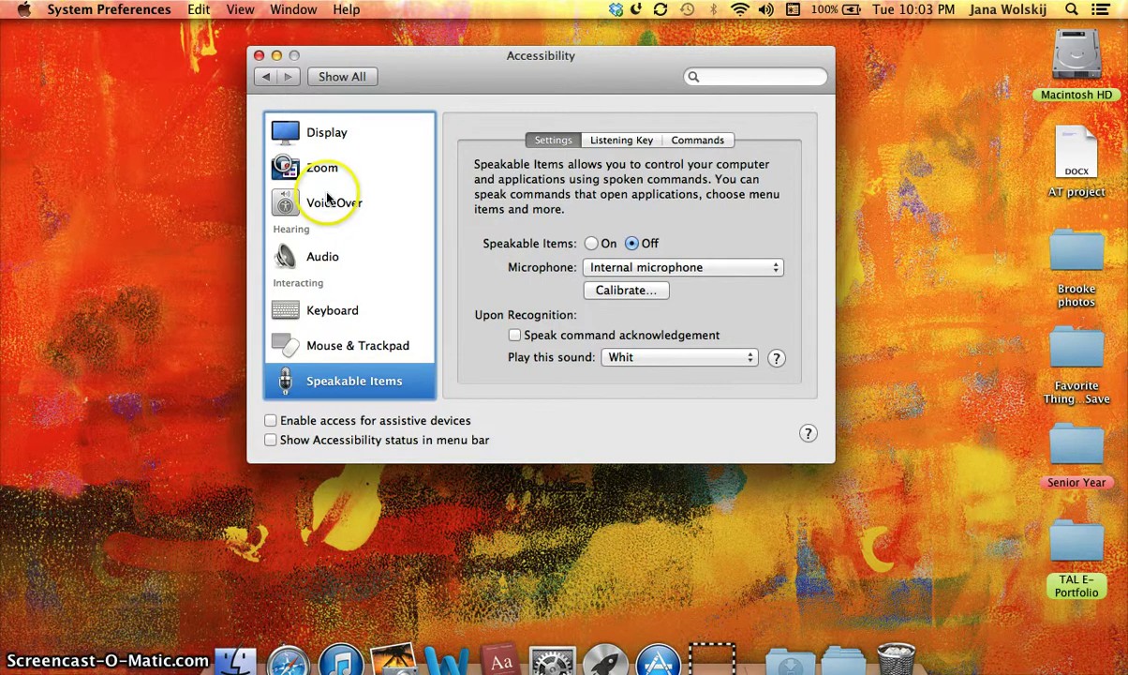
{"action": "scroll", "coordinate": [327, 196], "scroll_direction": "up", "scroll_amount": 2}
{"action": "left_click", "coordinate": [320, 159]}
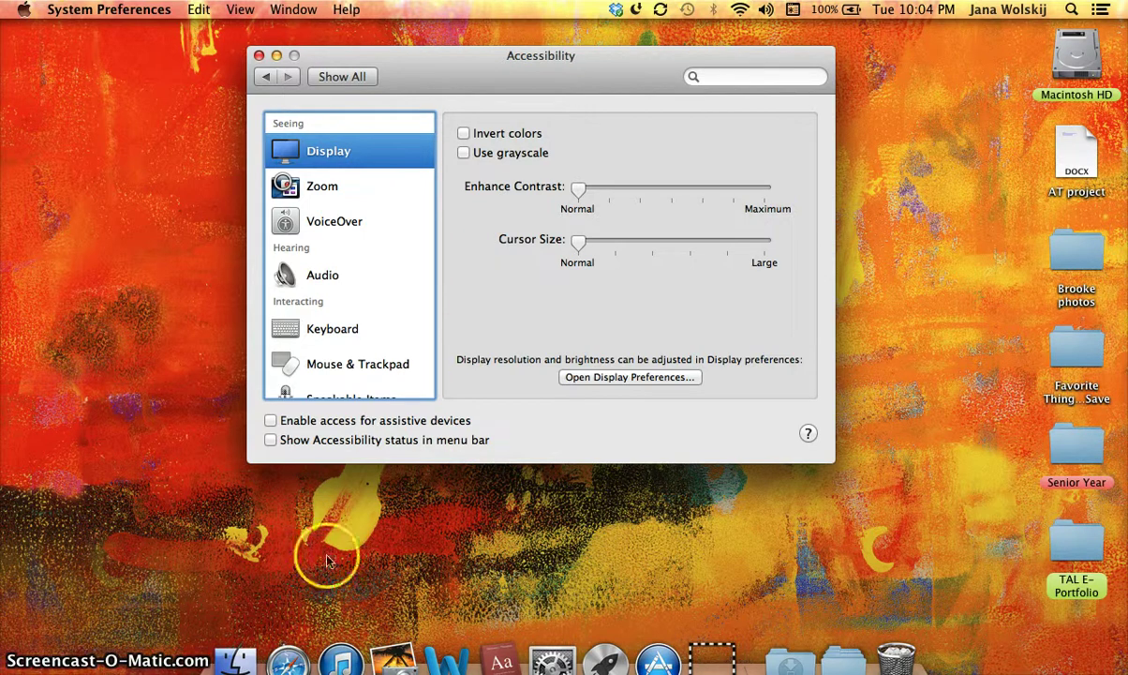
Switch to Safari, open the Google home page from Top Sites and start speaking the page's text aloud.
{"action": "left_click", "coordinate": [288, 661]}
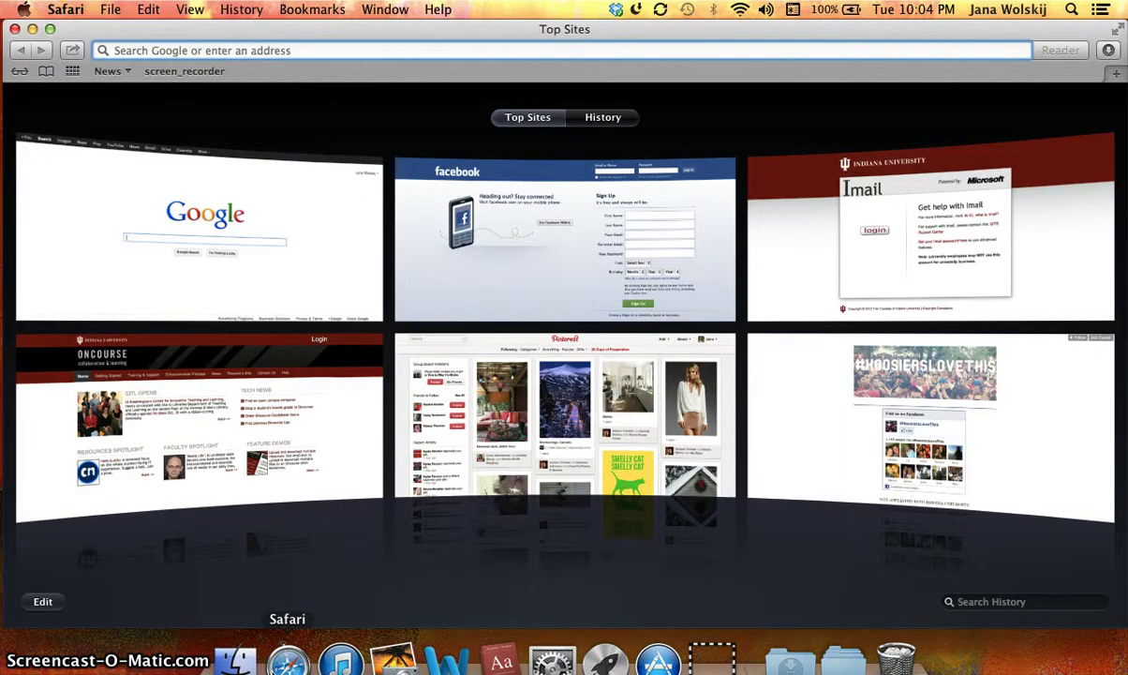
{"action": "left_click", "coordinate": [302, 223]}
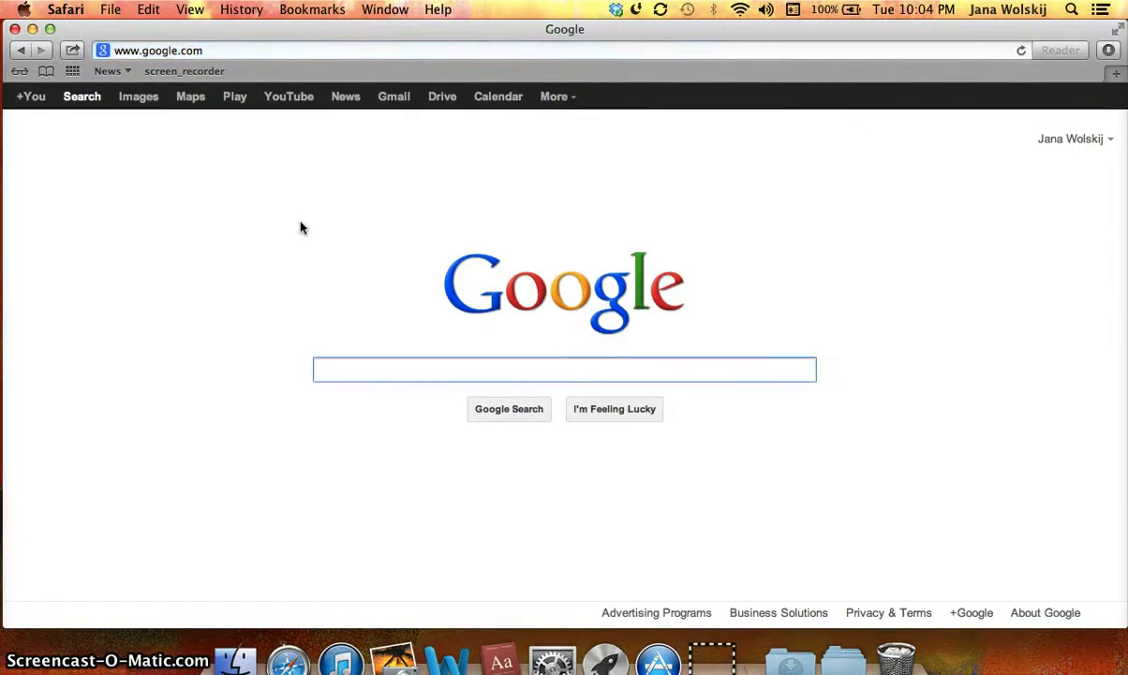
{"action": "left_click", "coordinate": [148, 10]}
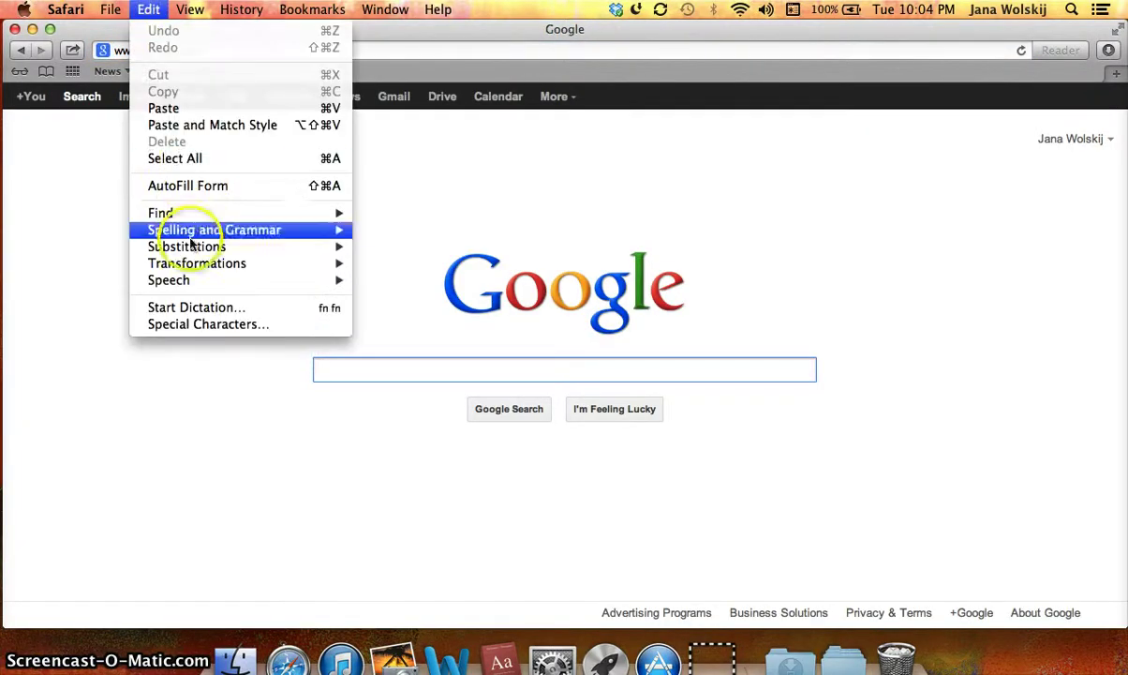
{"action": "mouse_move", "coordinate": [318, 277]}
{"action": "left_click", "coordinate": [382, 281]}
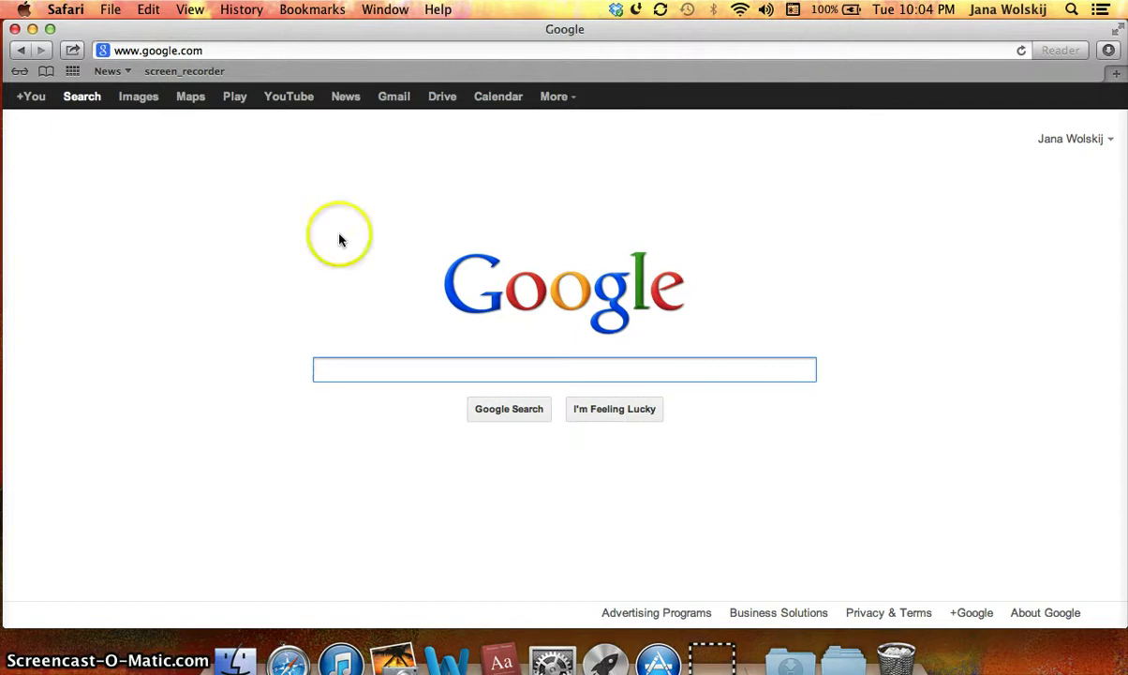
Stop the speech on the Google page and close the Safari window.
{"action": "left_click", "coordinate": [148, 10]}
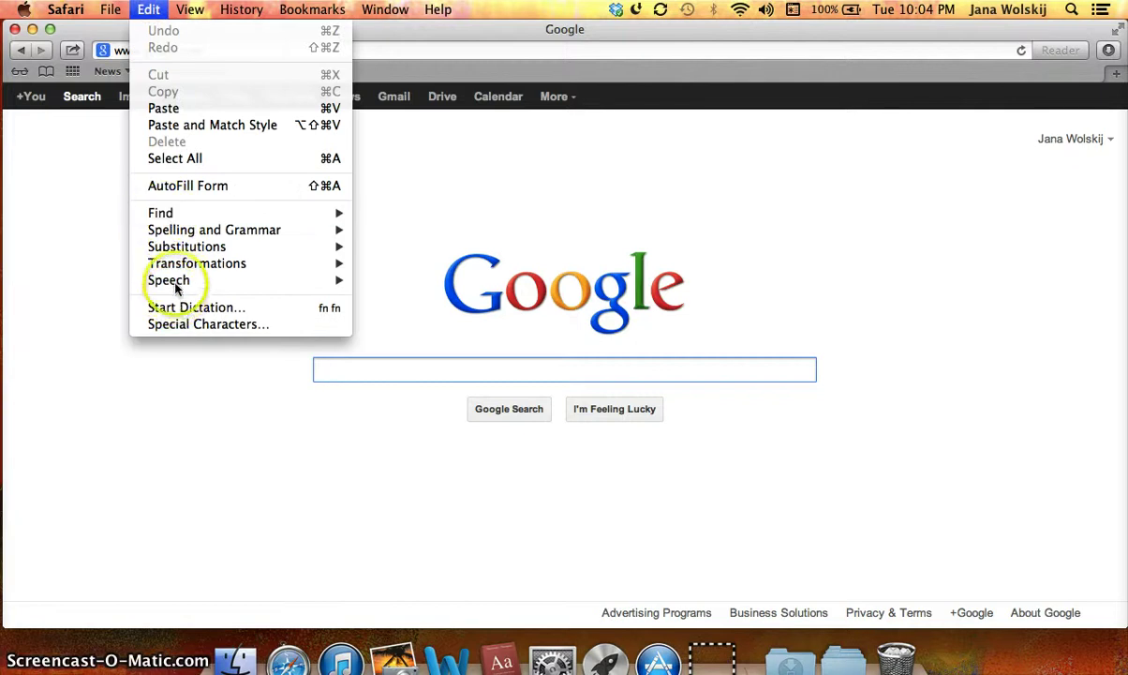
{"action": "mouse_move", "coordinate": [329, 281]}
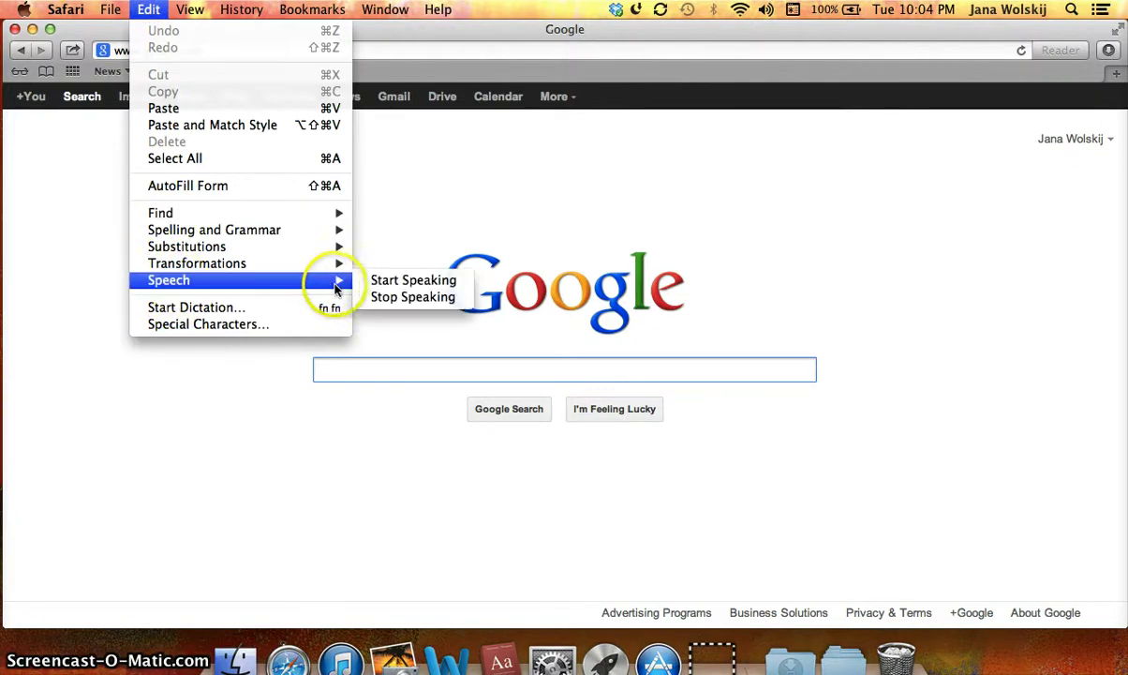
{"action": "left_click", "coordinate": [382, 297]}
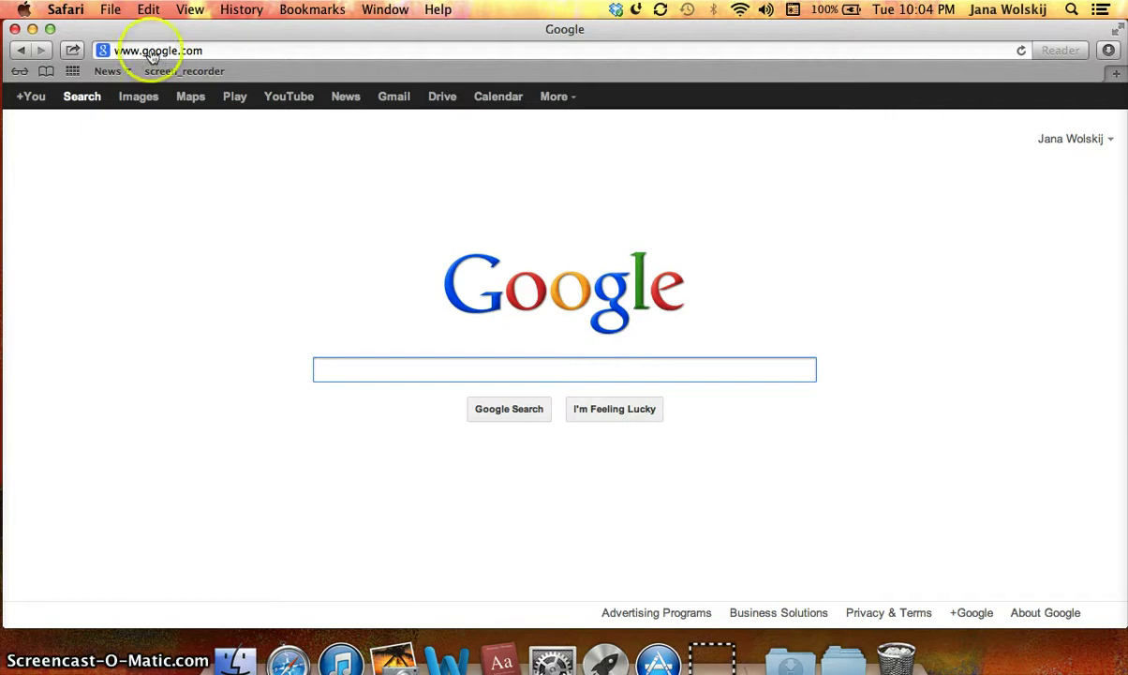
{"action": "left_click", "coordinate": [14, 29]}
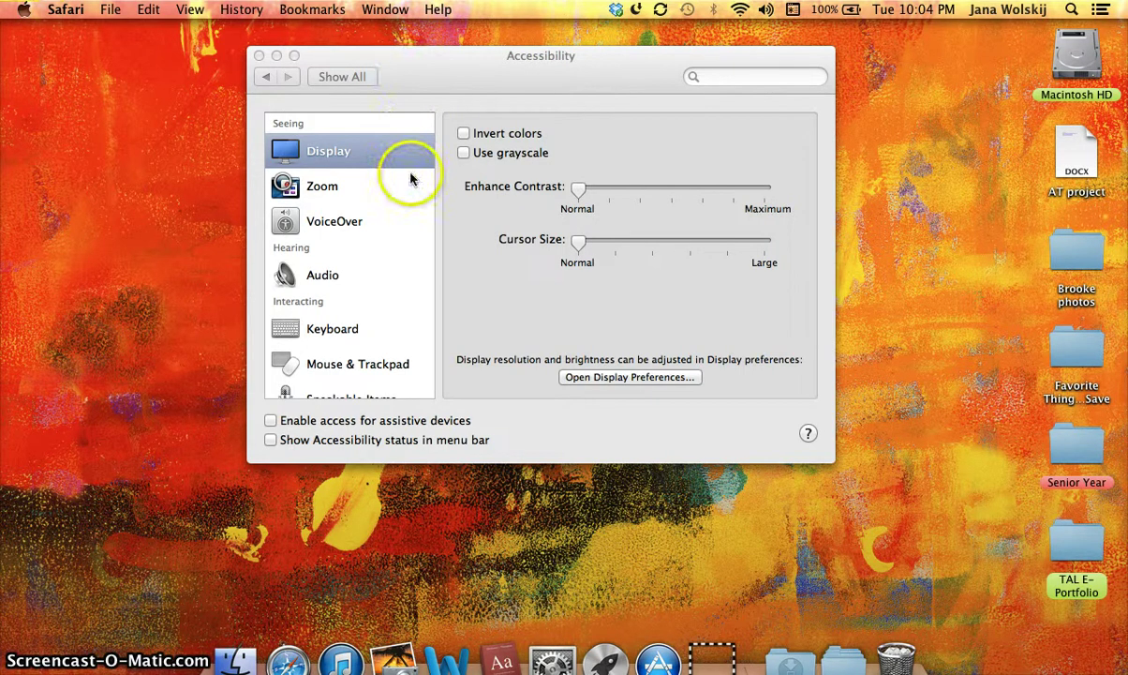
Revisit the Display, Zoom and Audio accessibility settings, switching the alert screen flash off and back on.
{"action": "left_click", "coordinate": [372, 150]}
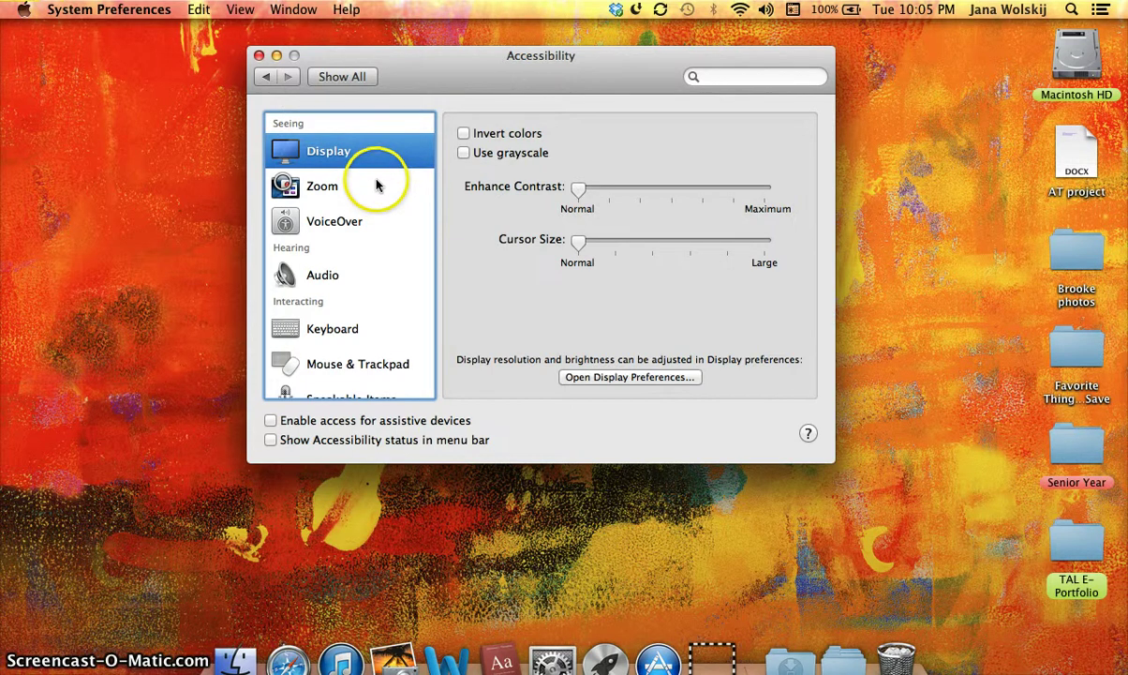
{"action": "left_click", "coordinate": [377, 185]}
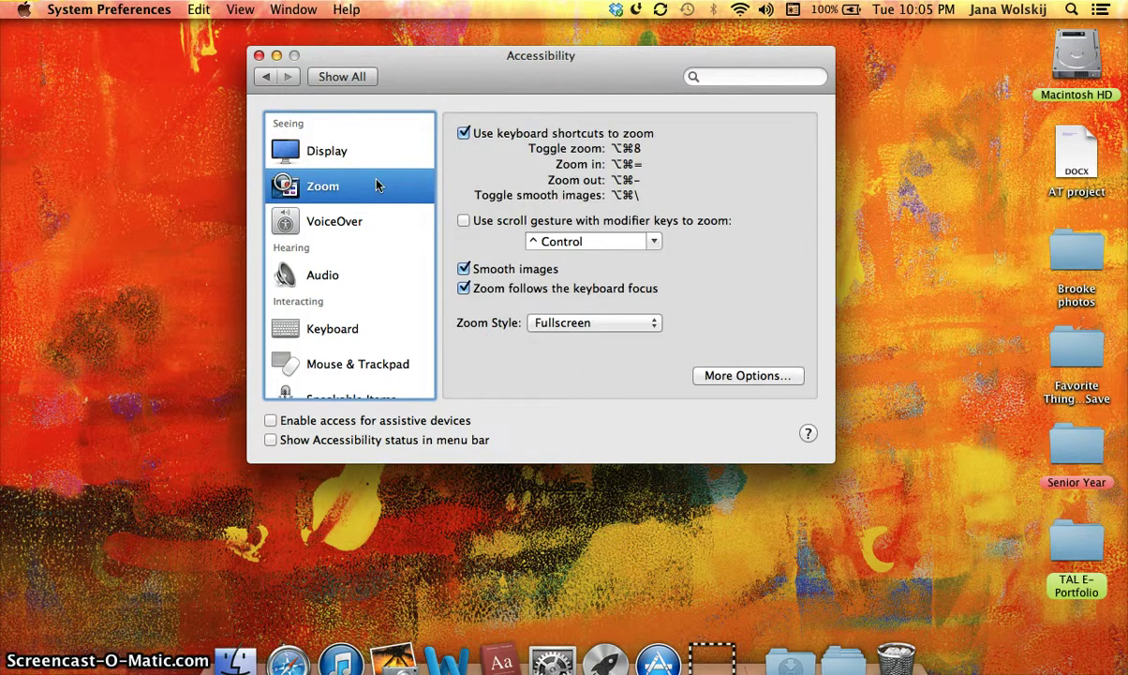
{"action": "left_click", "coordinate": [332, 277]}
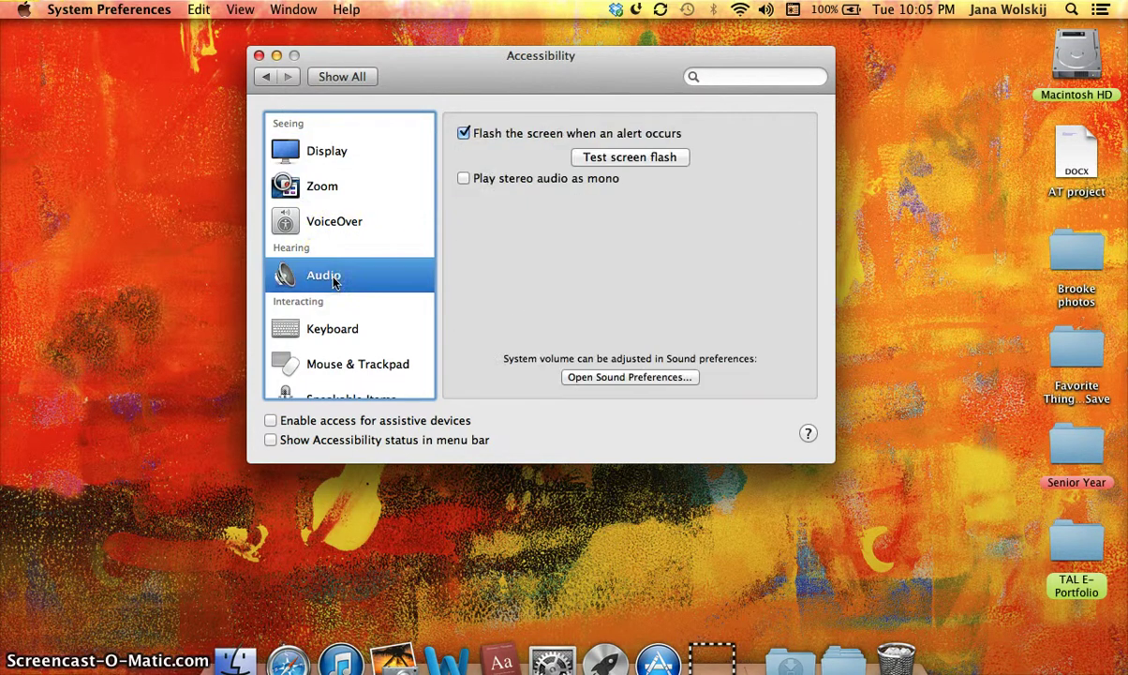
{"action": "left_click", "coordinate": [491, 137]}
{"action": "left_click", "coordinate": [491, 137]}
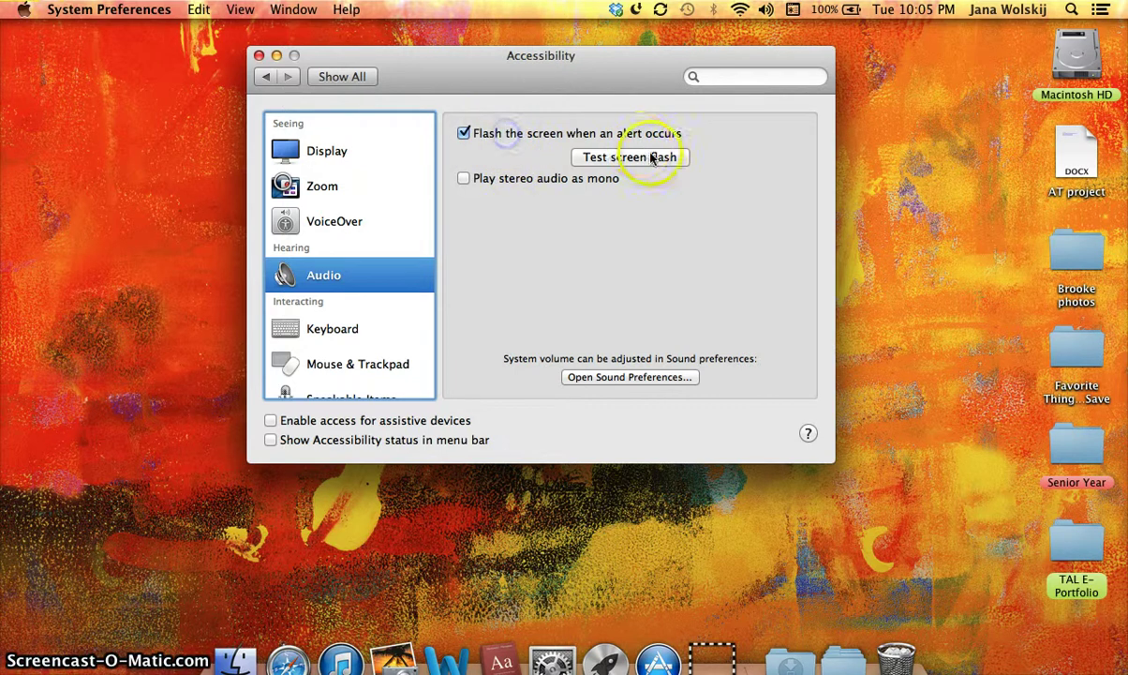
Revisit the Keyboard, Mouse & Trackpad and Speakable Items accessibility settings and close the preferences window.
{"action": "left_click", "coordinate": [376, 328]}
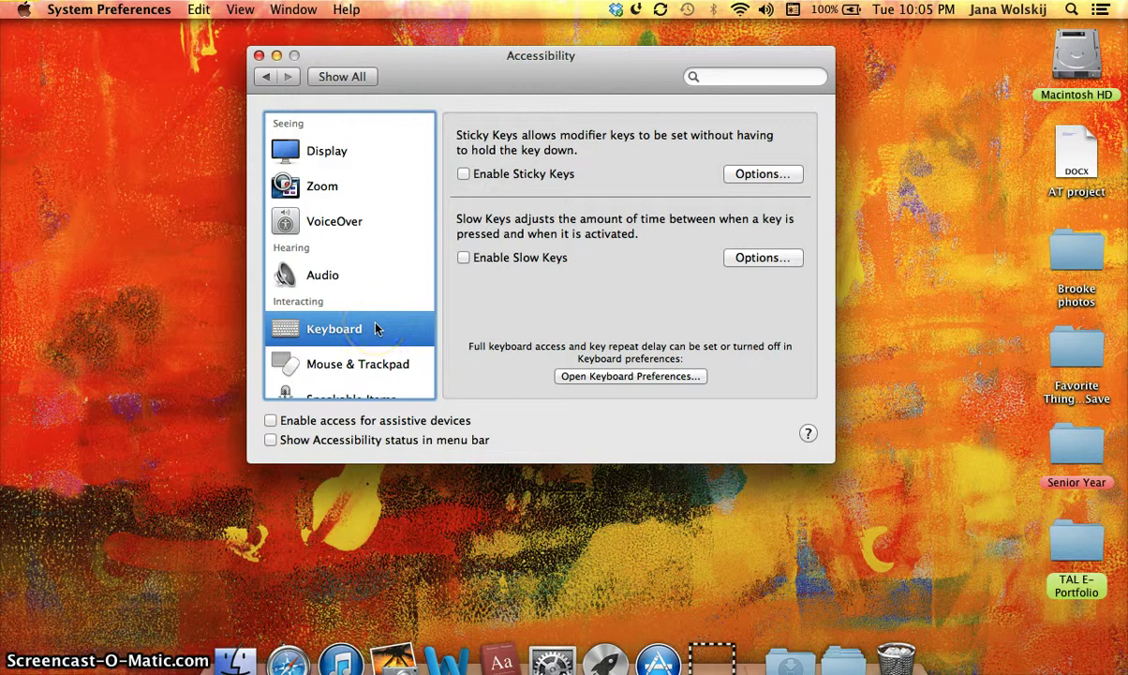
{"action": "left_click", "coordinate": [359, 358]}
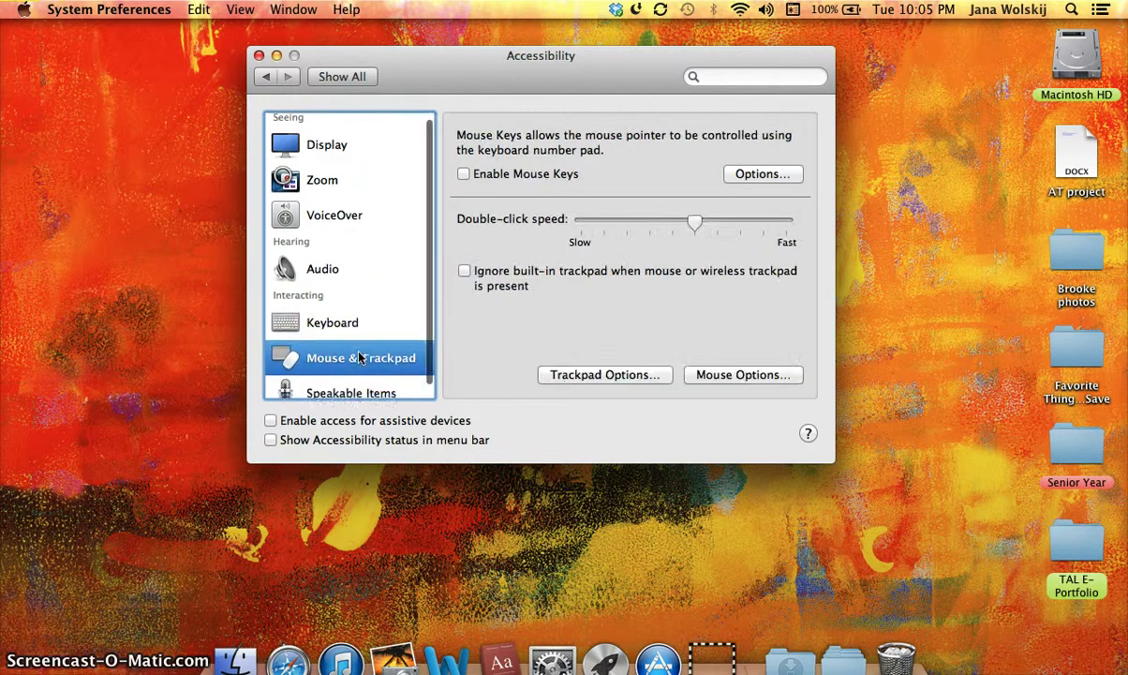
{"action": "scroll", "coordinate": [336, 329], "scroll_direction": "down", "scroll_amount": 1}
{"action": "left_click", "coordinate": [330, 383]}
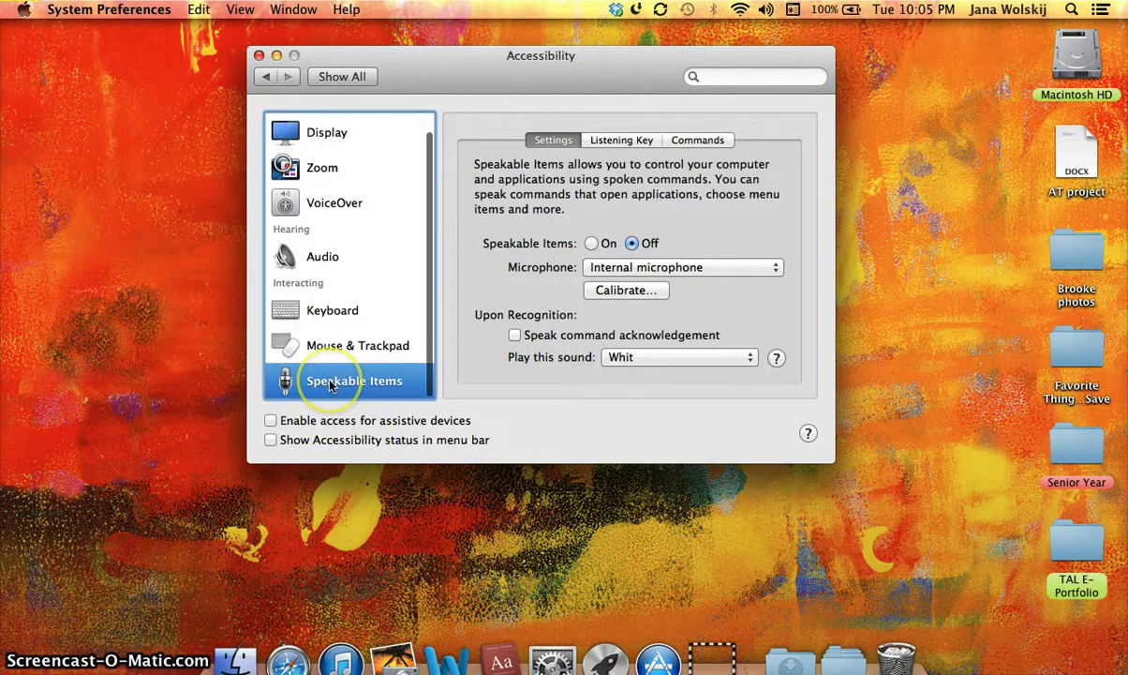
{"action": "left_click", "coordinate": [259, 57]}
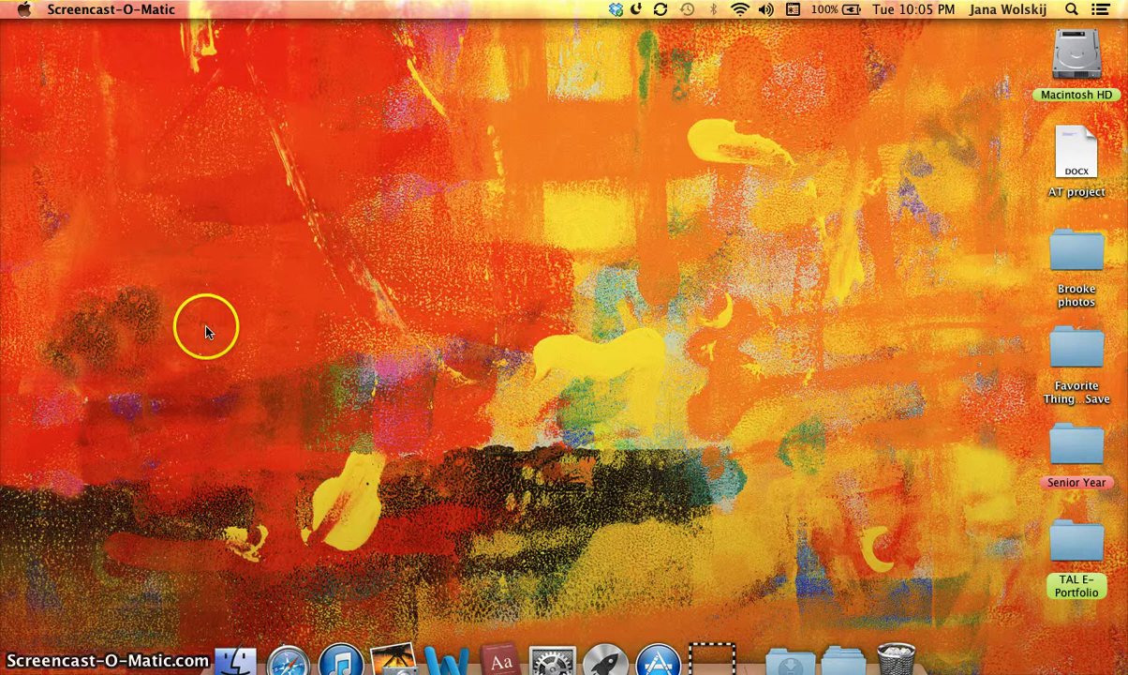